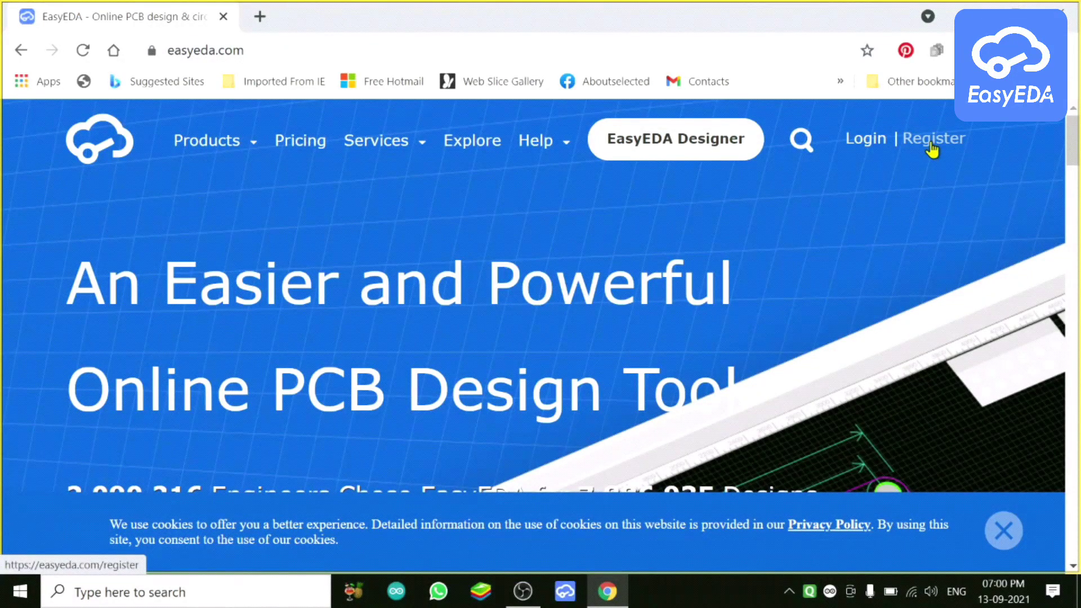
Step: Open the registration form and fill in the username and email address fields
left_click(932, 140)
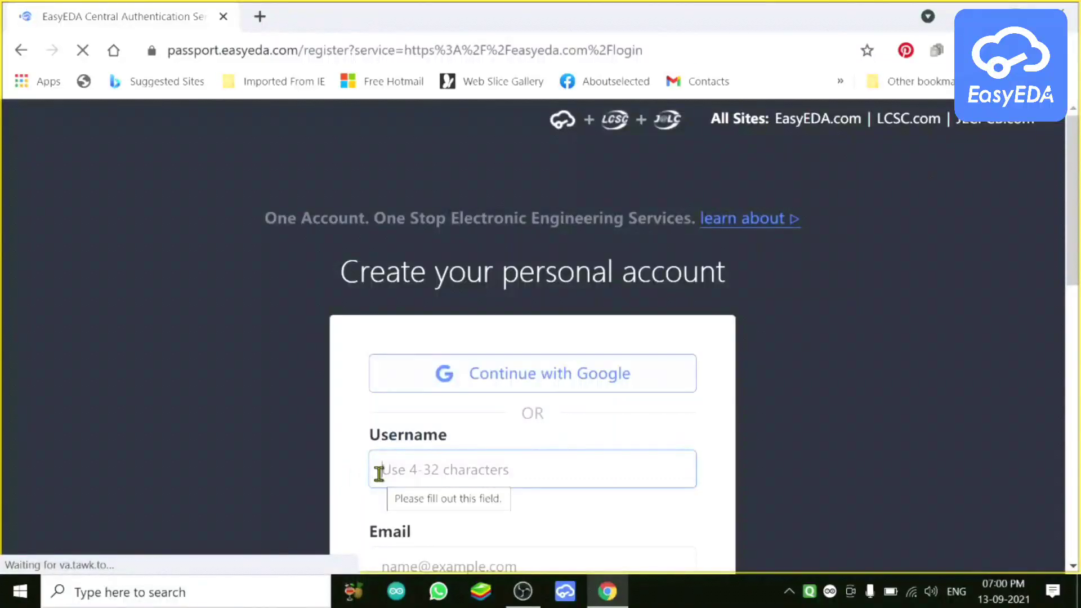
scroll(511, 385, "down", 3)
left_click(447, 302)
type("rss")
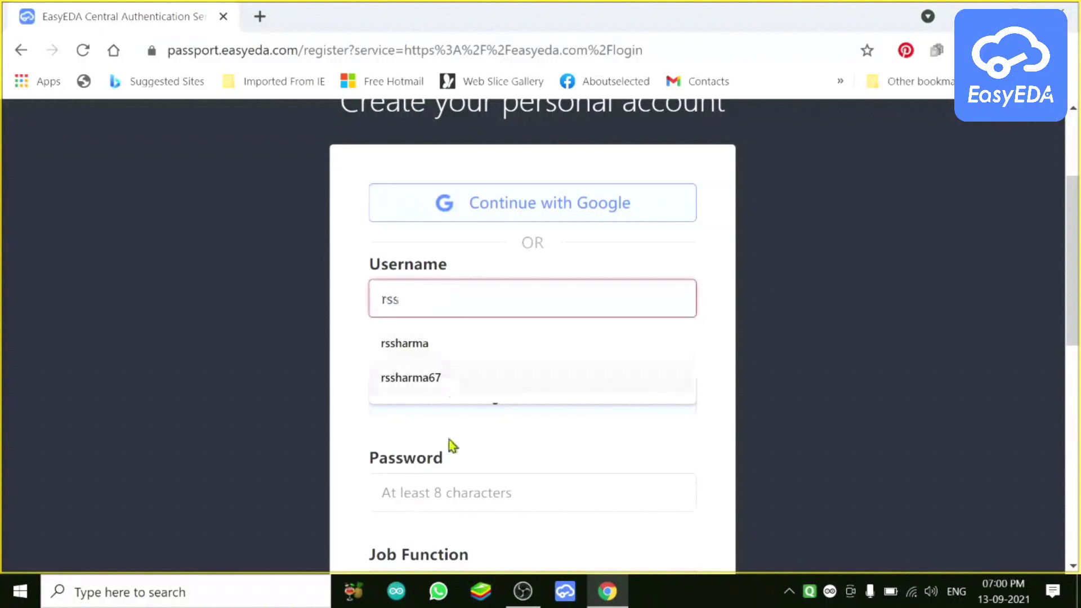
left_click(457, 453)
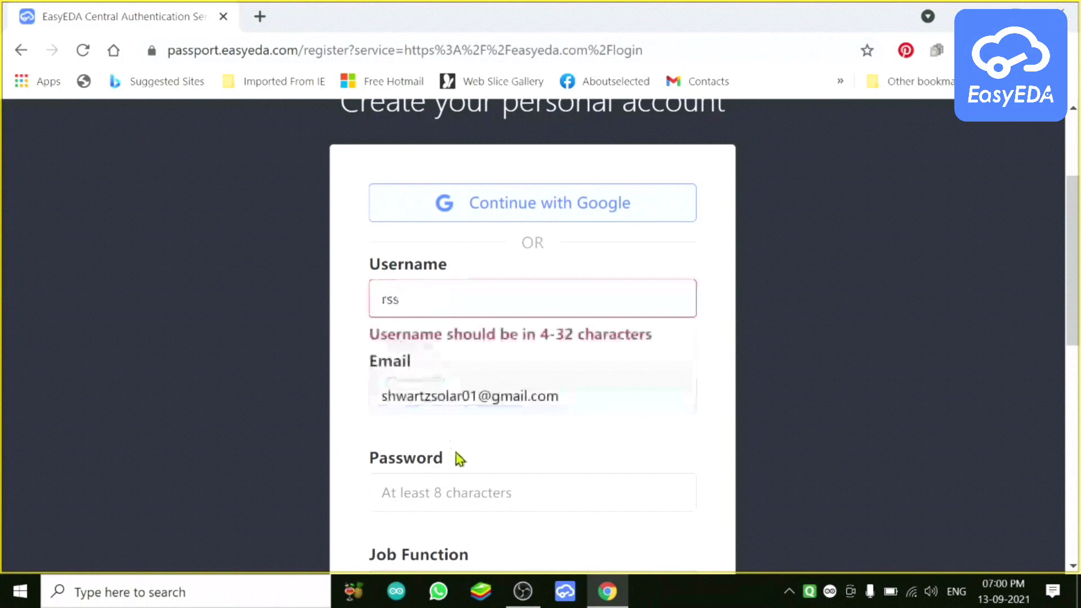
left_click(445, 398)
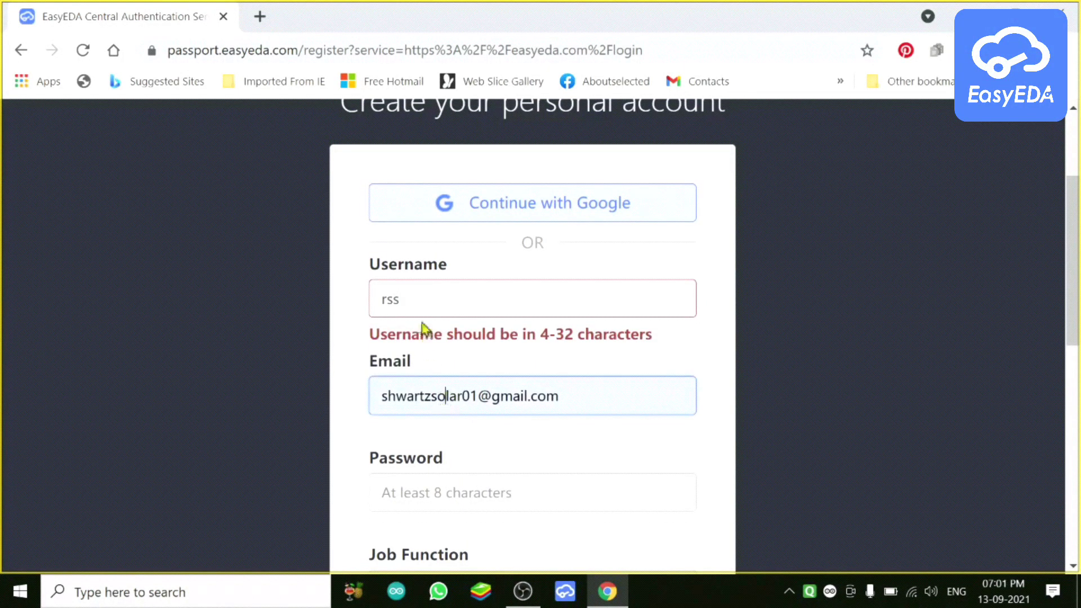
left_click(408, 300)
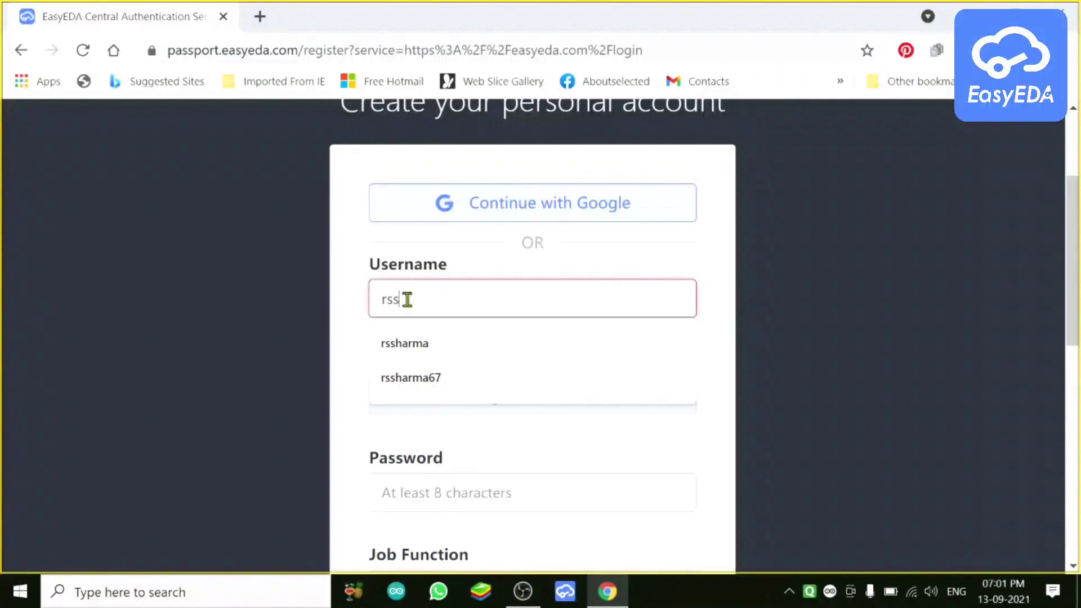
left_click(417, 378)
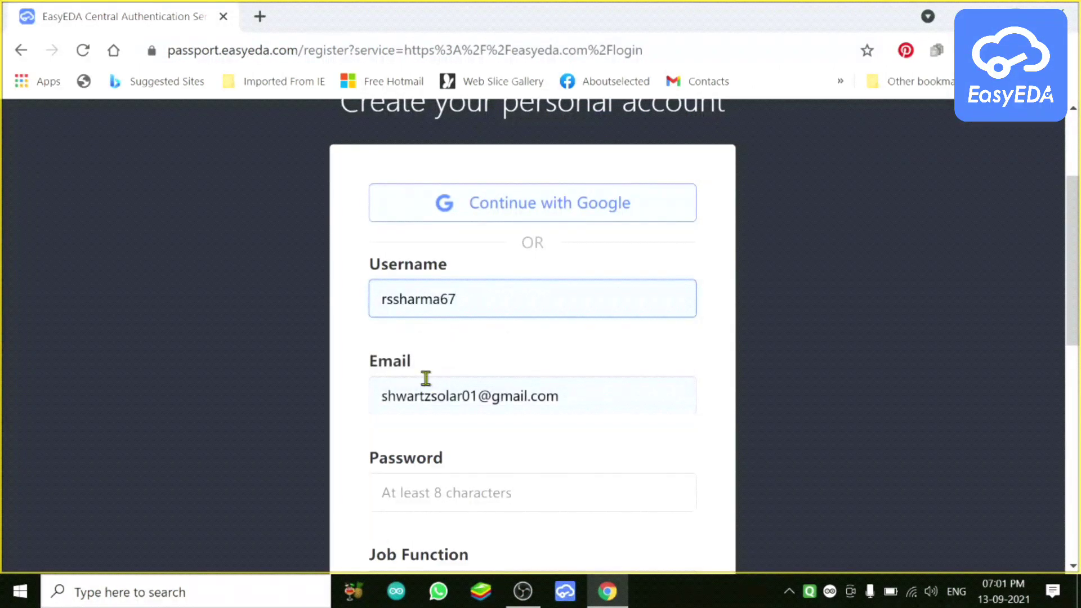
Step: Enter the account password, choose Engineering as job function, pass reCAPTCHA and create the account
left_click(396, 495)
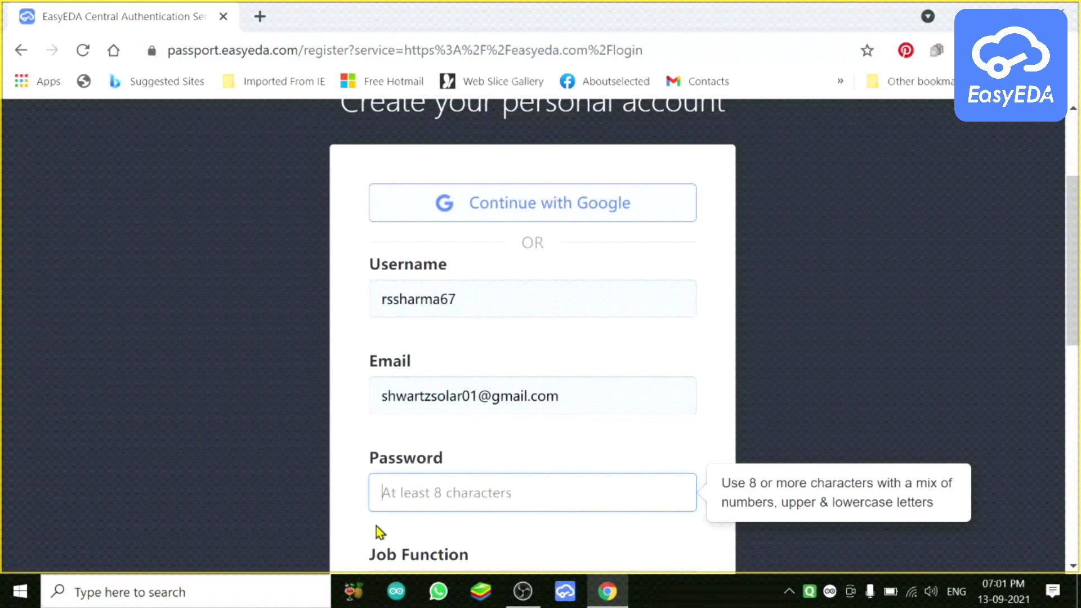
type("s")
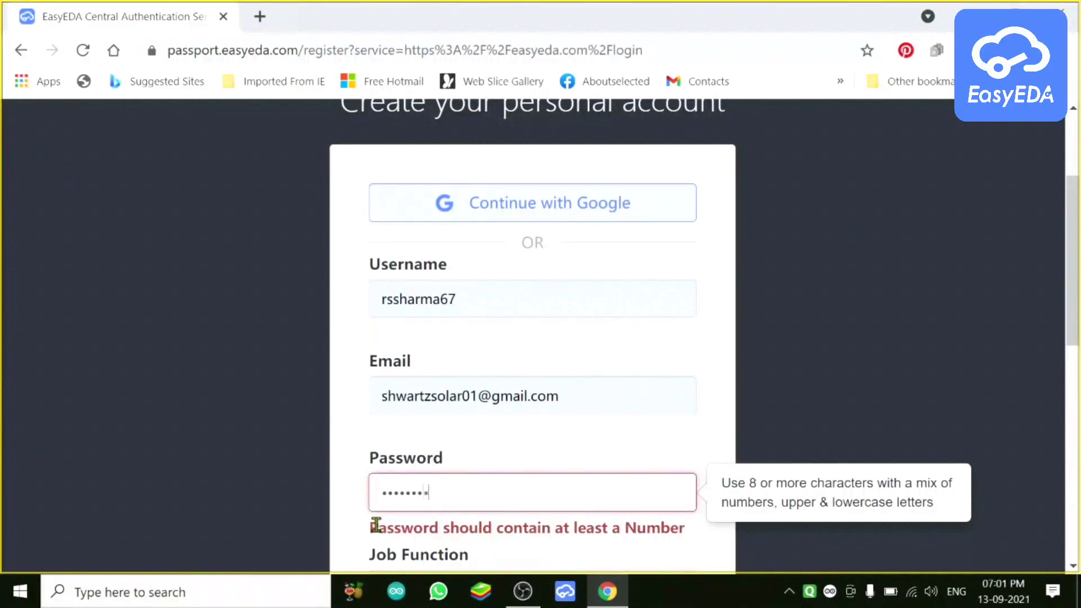
type("12")
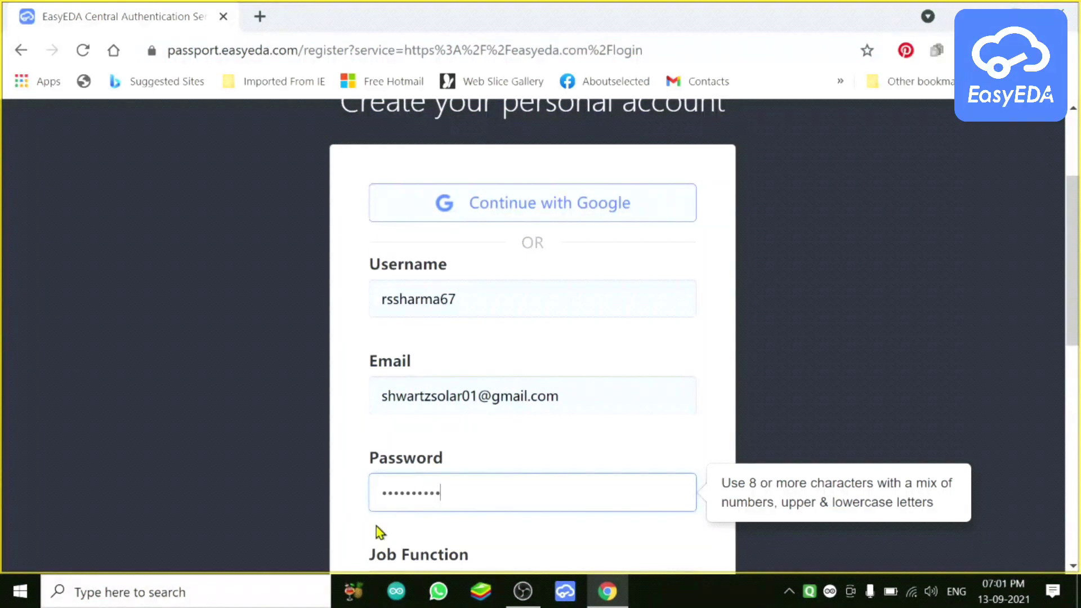
scroll(377, 526, "down", 3)
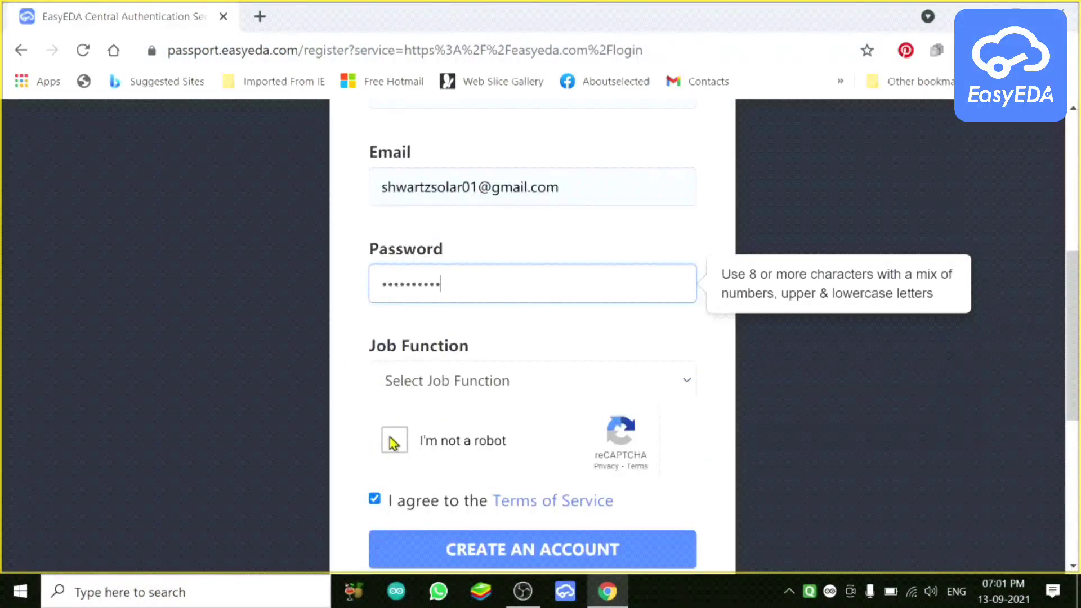
left_click(438, 383)
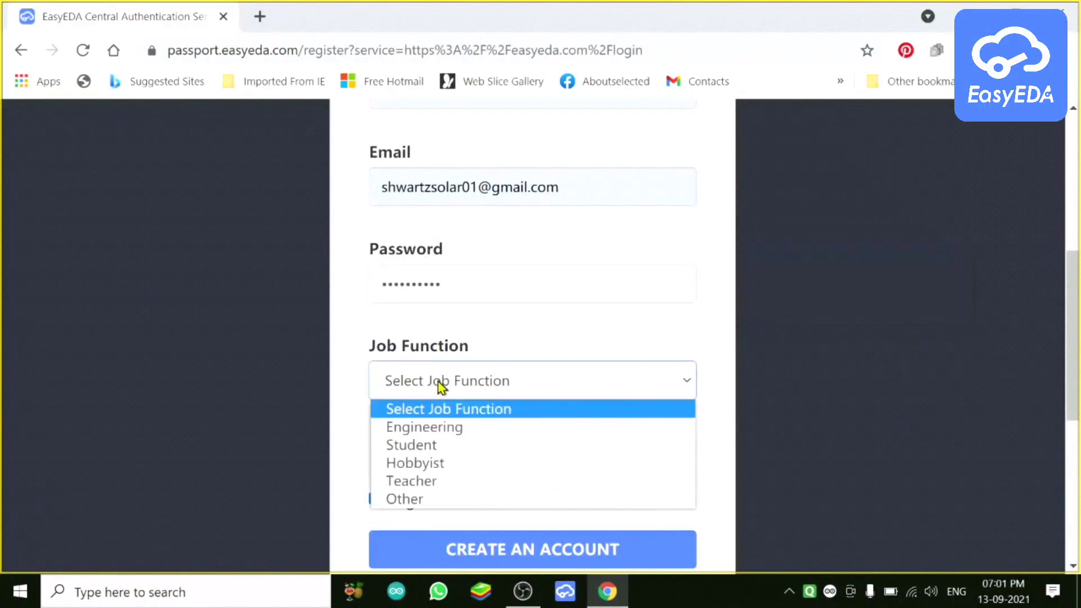
left_click(425, 433)
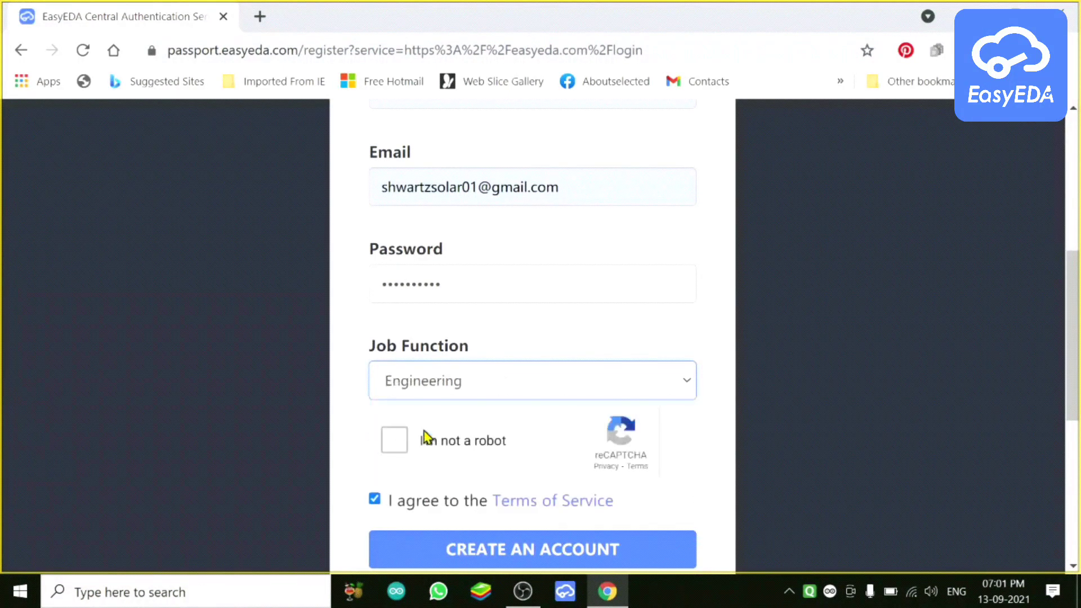
left_click(398, 449)
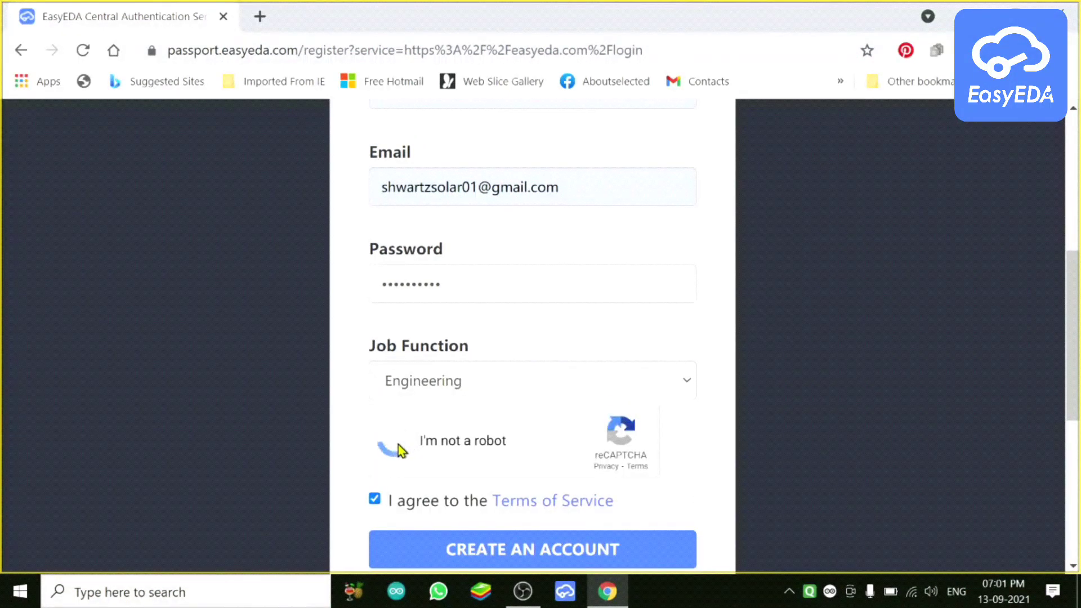
left_click(541, 564)
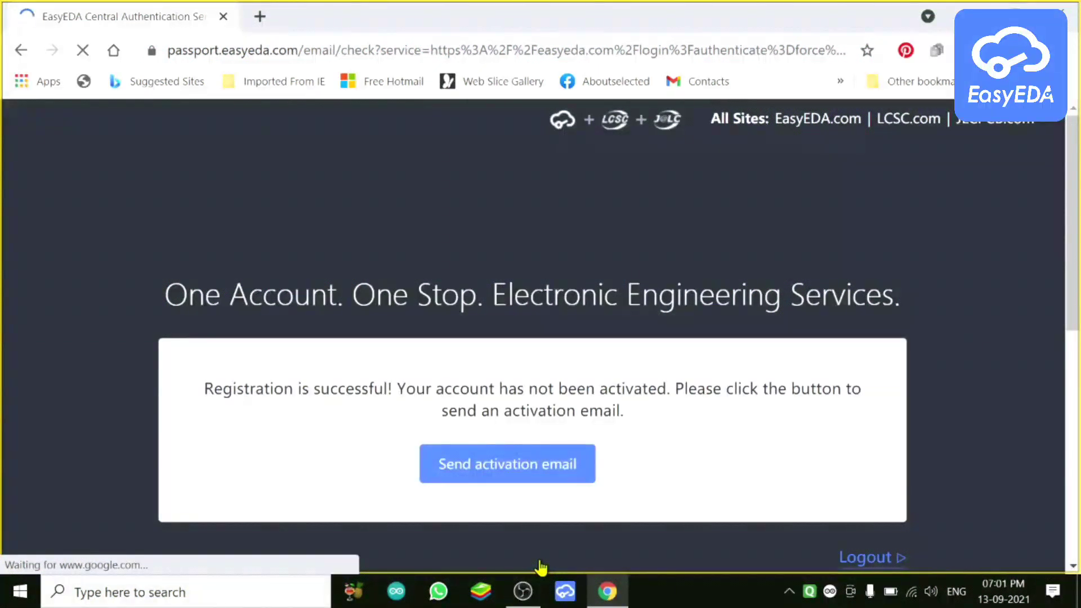
Step: Request the activation email, dismiss the cookie notice and return to the top of the home page
left_click(493, 479)
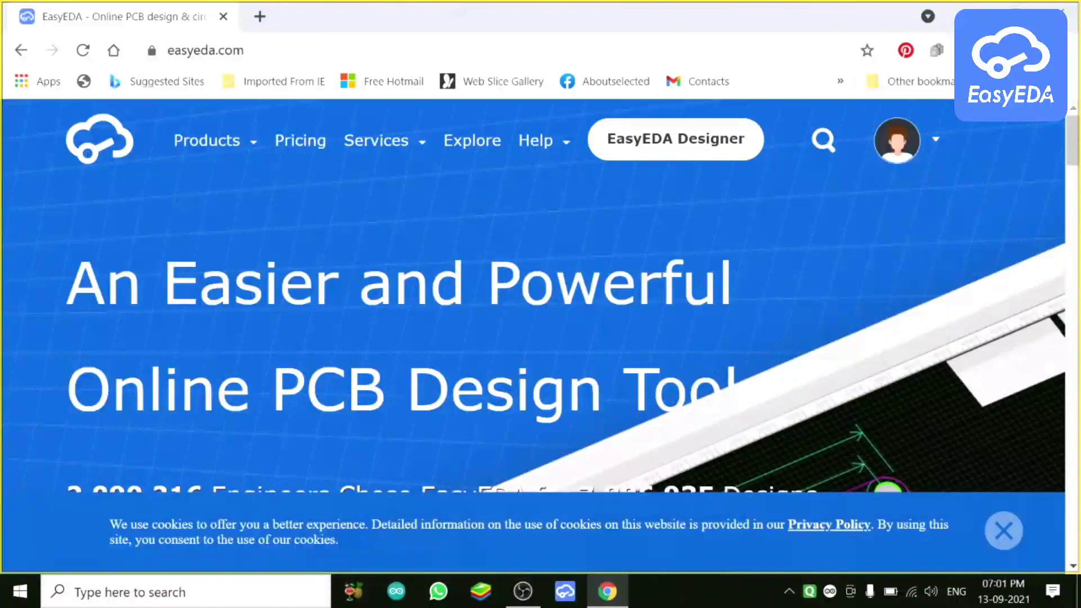
left_click_drag(1074, 148, 1076, 259)
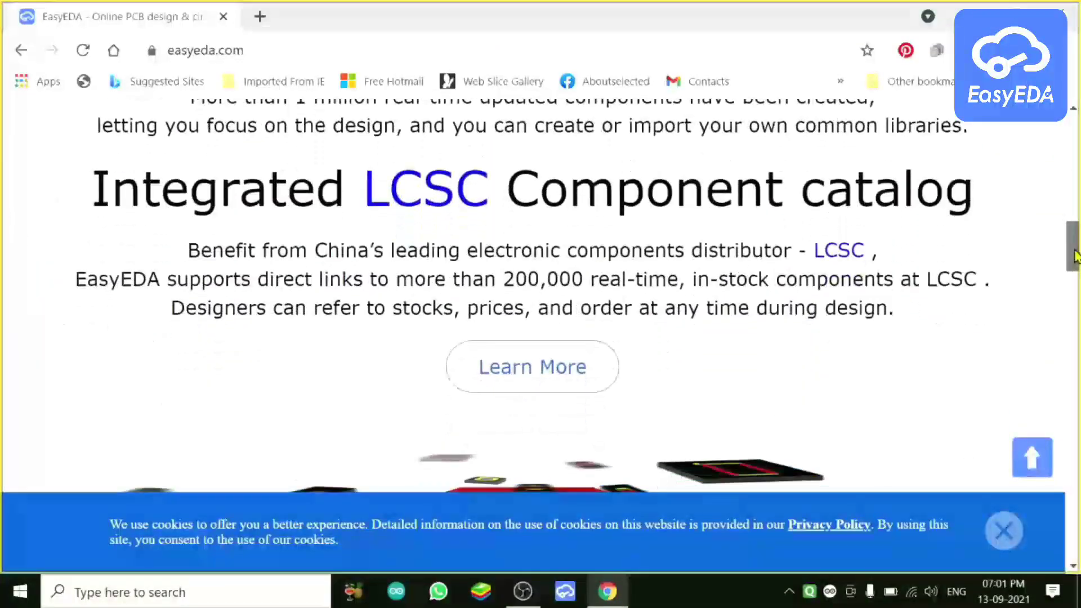
left_click(1000, 538)
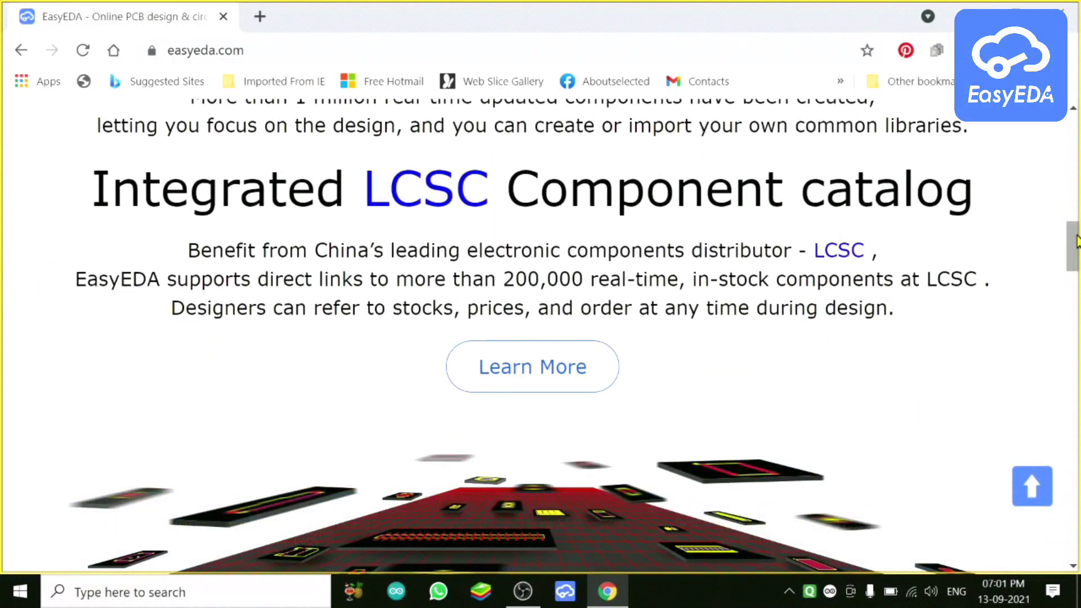
left_click_drag(1077, 242, 1073, 113)
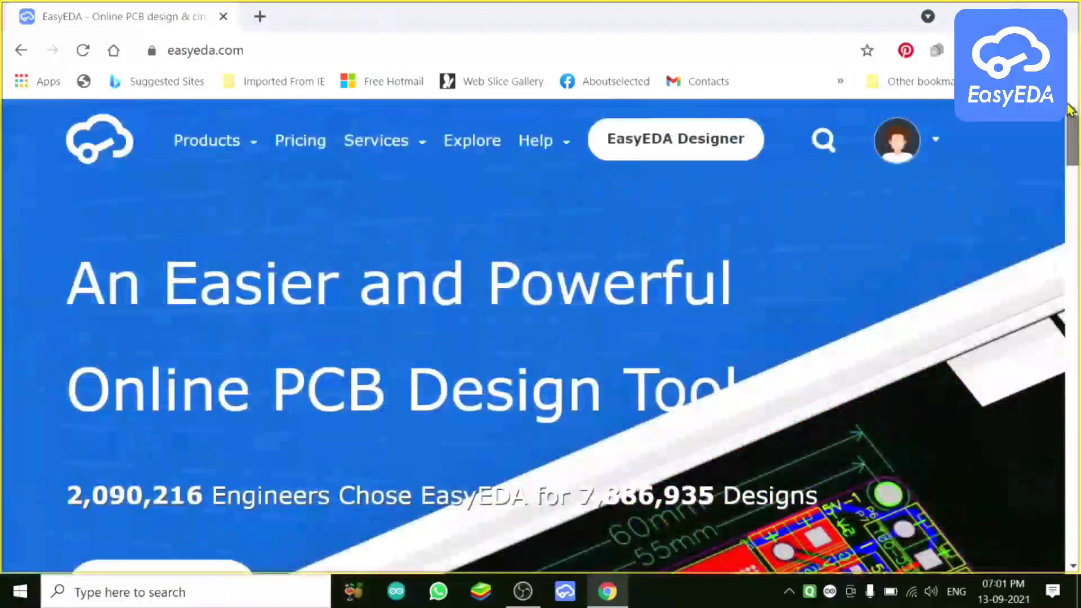
mouse_move(376, 141)
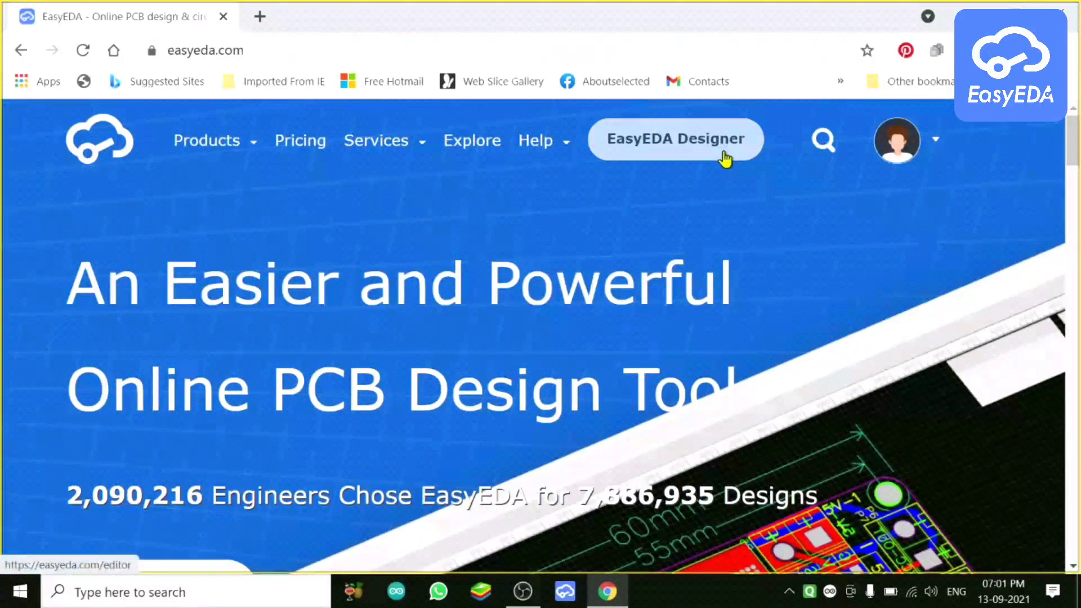
Step: Open the EasyEDA online editor and look through the File > New options without choosing one
left_click(682, 150)
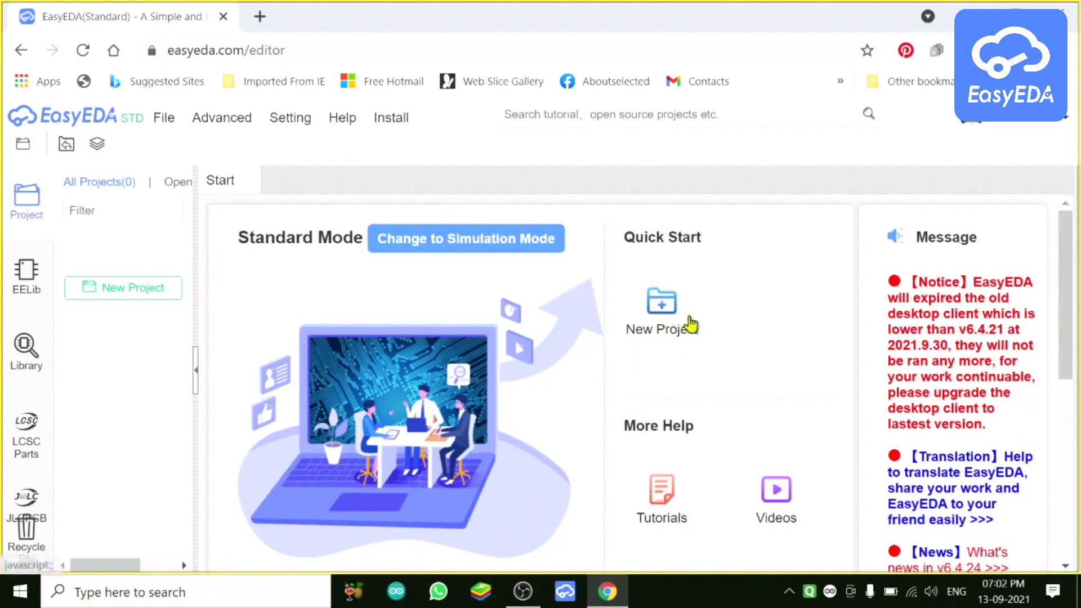
left_click(163, 117)
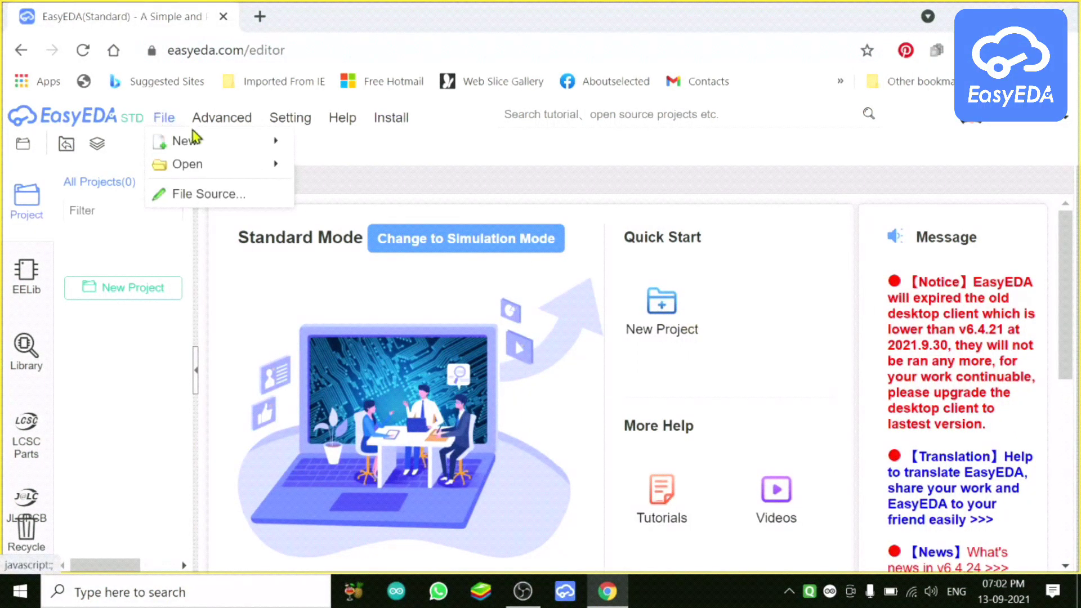
mouse_move(226, 143)
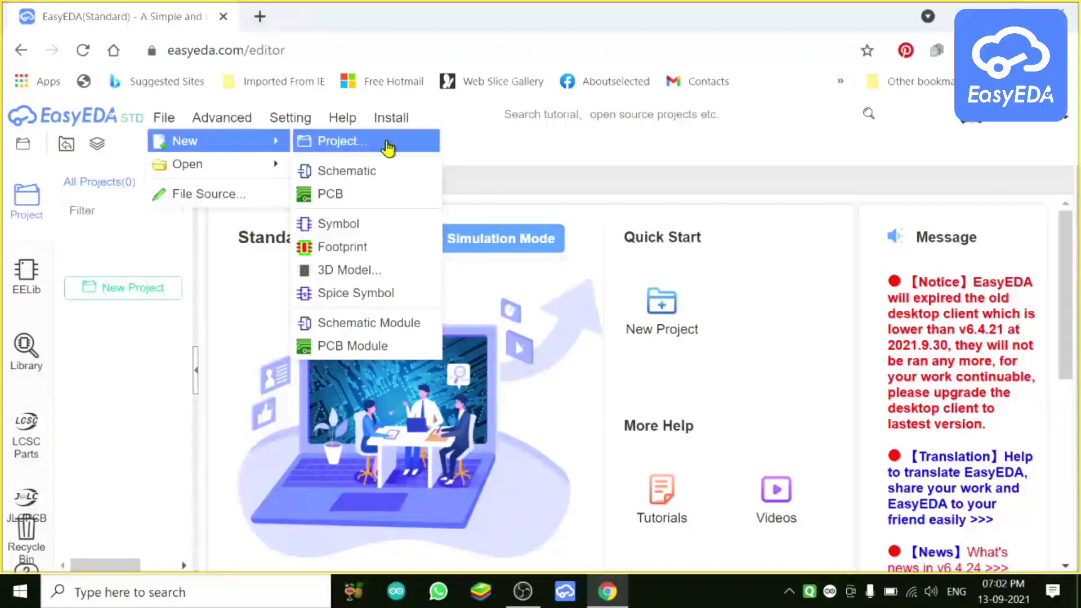
left_click(386, 149)
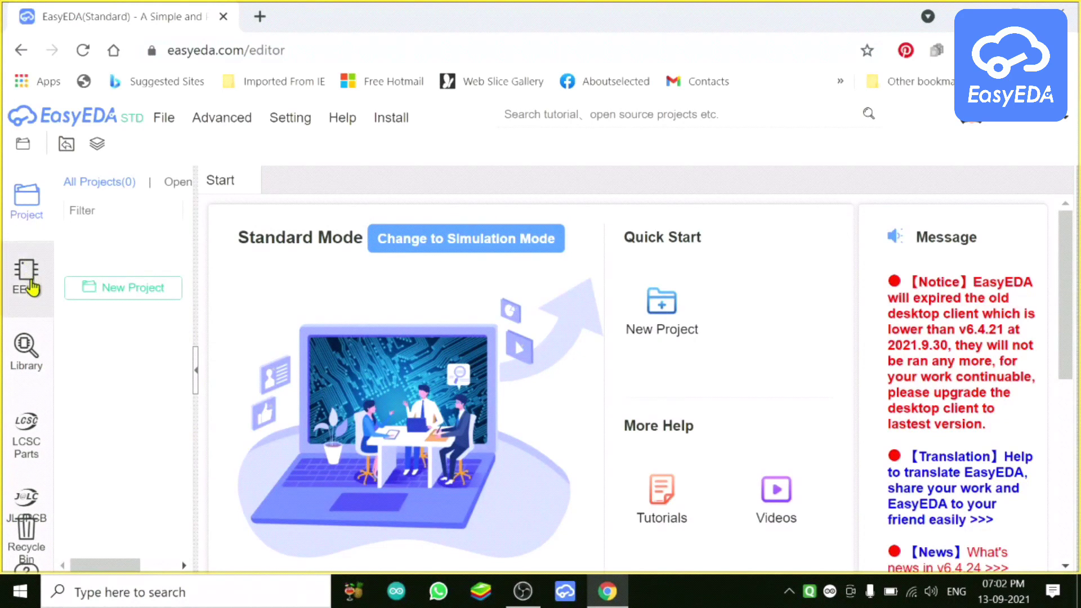
Step: Scroll through the EELib built-in component library, then bring up the Create New Project dialog
left_click(32, 286)
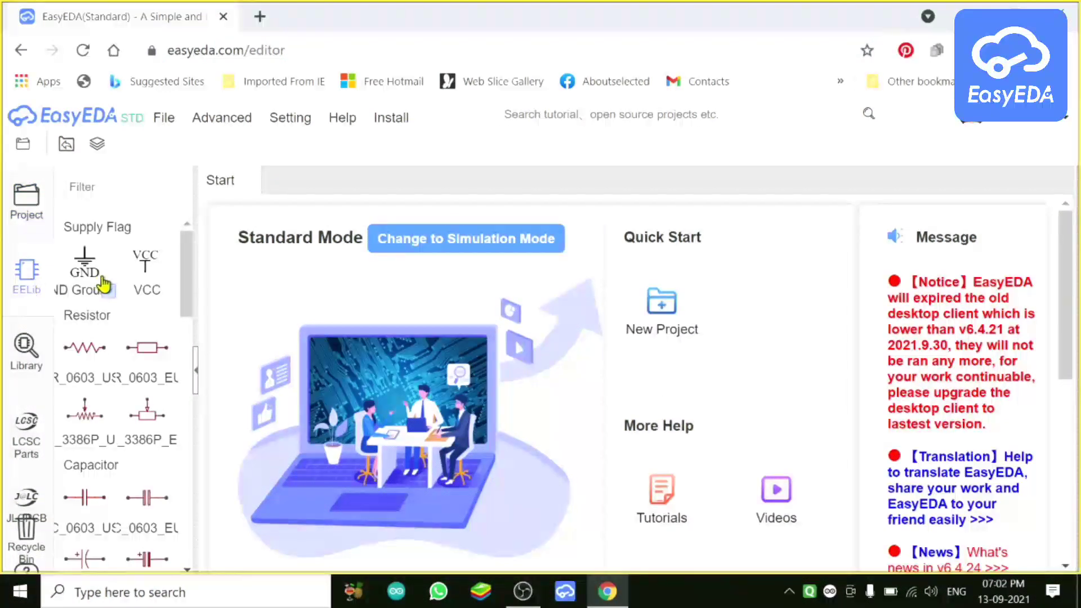
left_click_drag(187, 276, 192, 192)
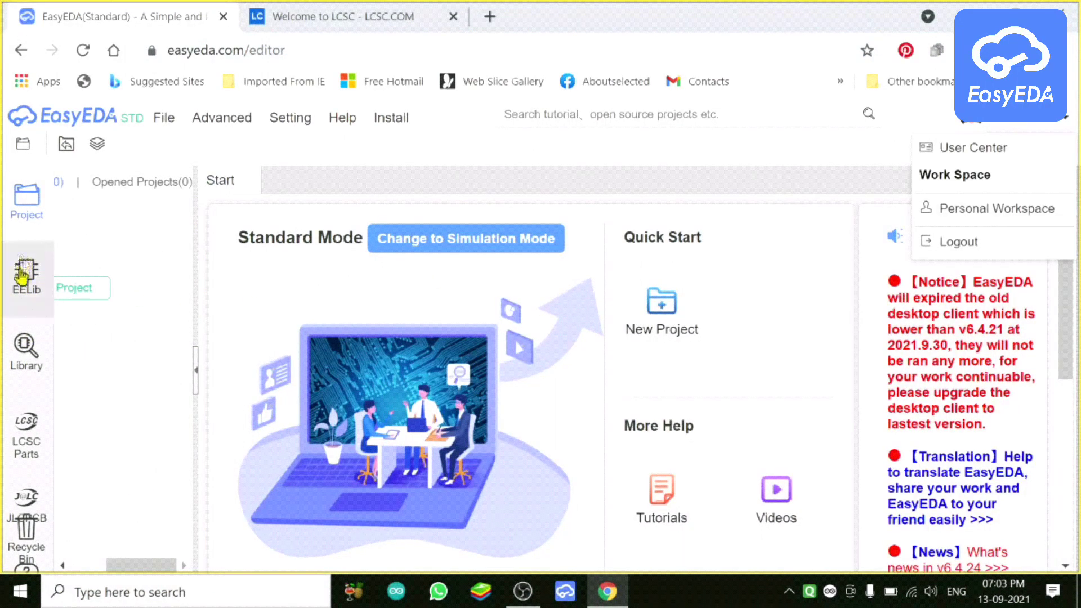
left_click(70, 289)
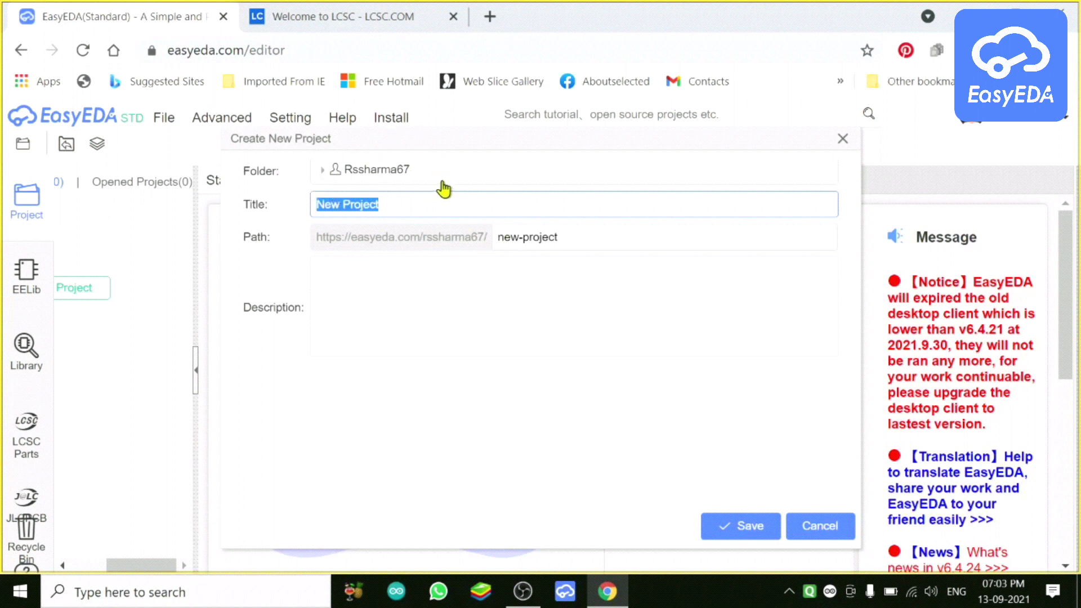
Step: Clear the garbled Title and Path fields, title the project 'Full wave rectifier', and save it
left_click(391, 208)
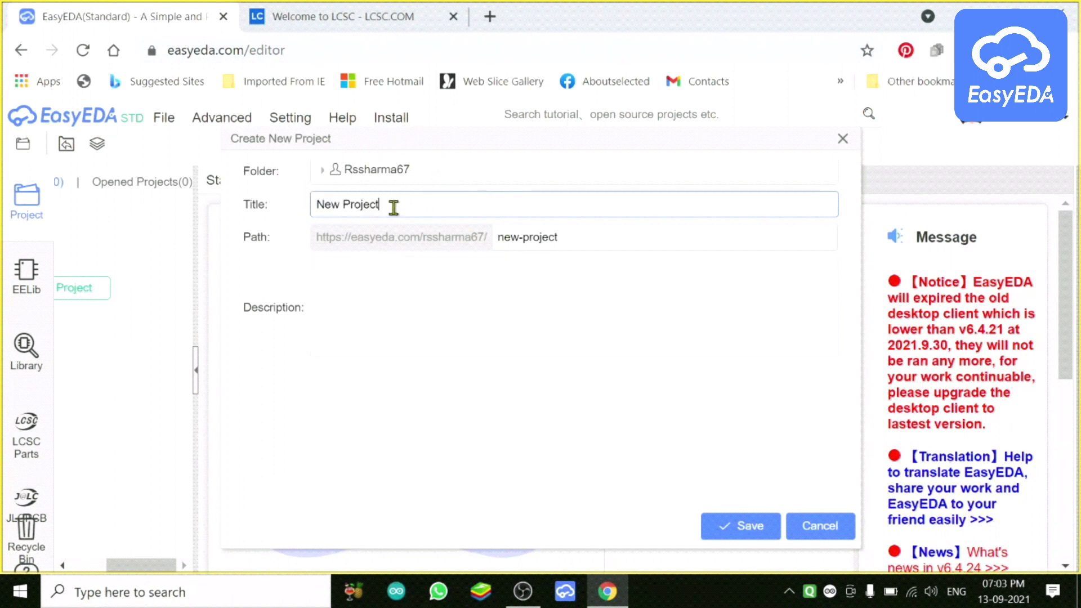
right_click(394, 208)
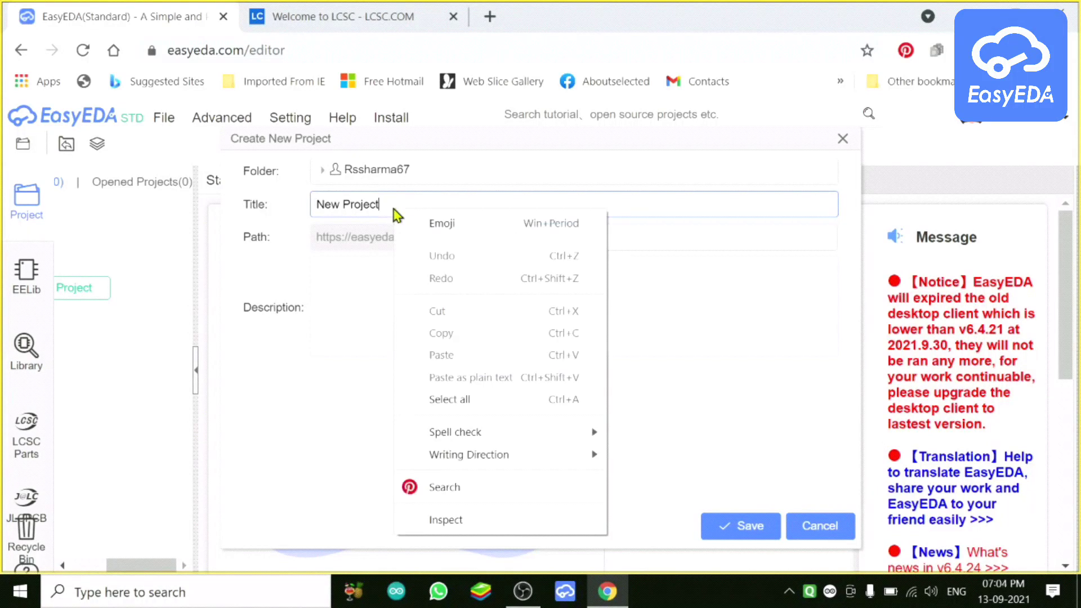
key("w")
type("roj")
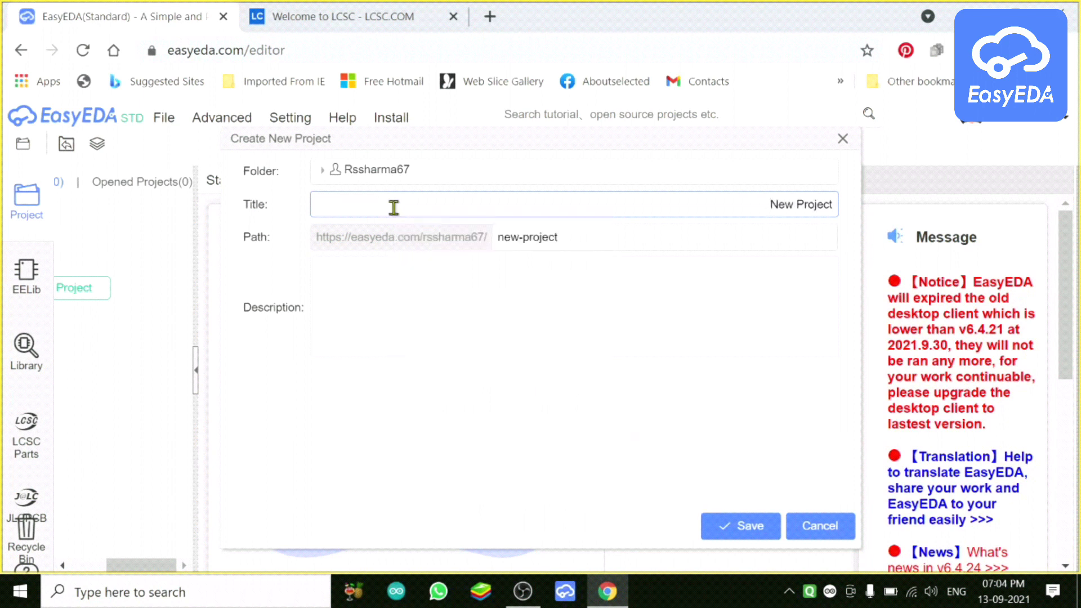
type("ectectifier")
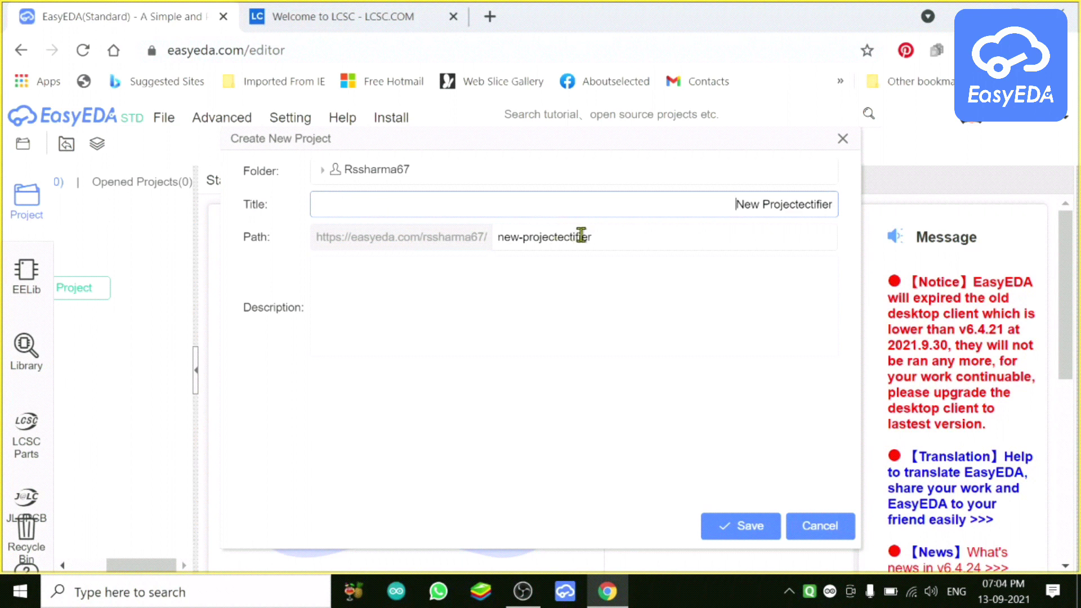
triple_click(601, 238)
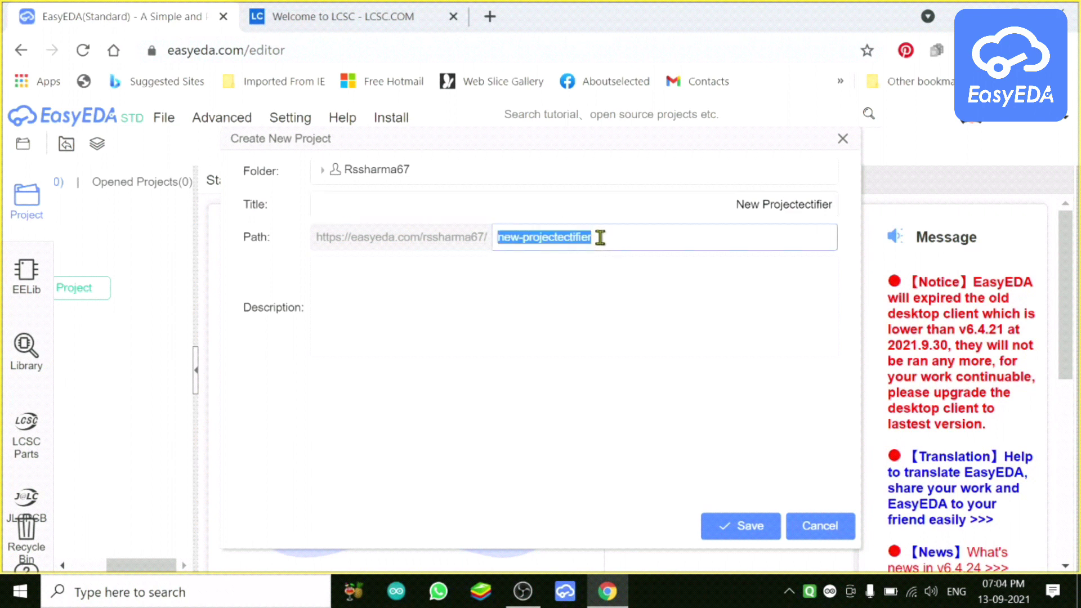
key("BackSpace")
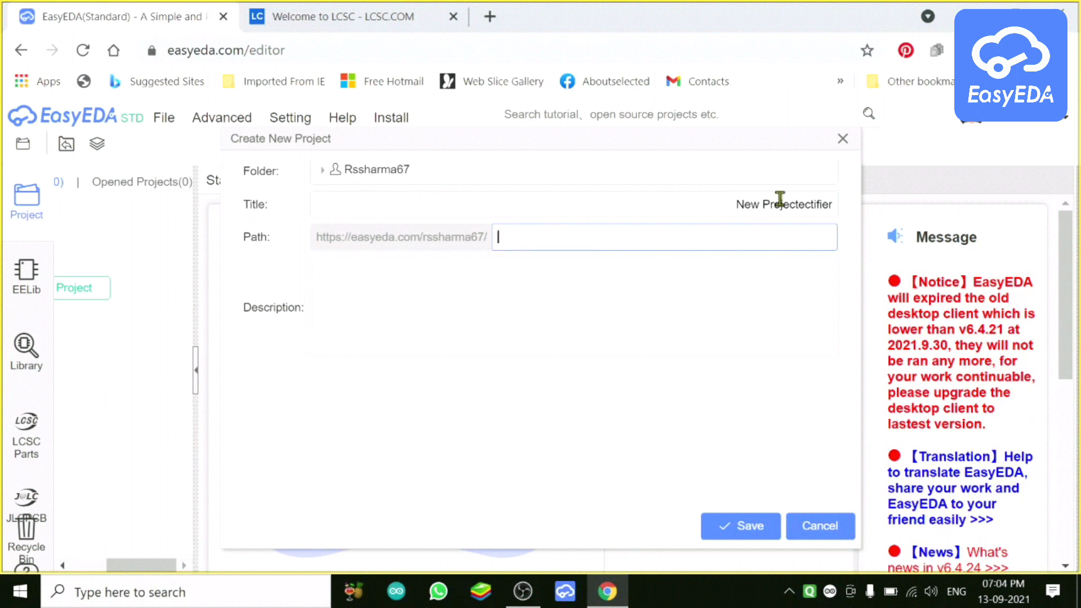
triple_click(836, 201)
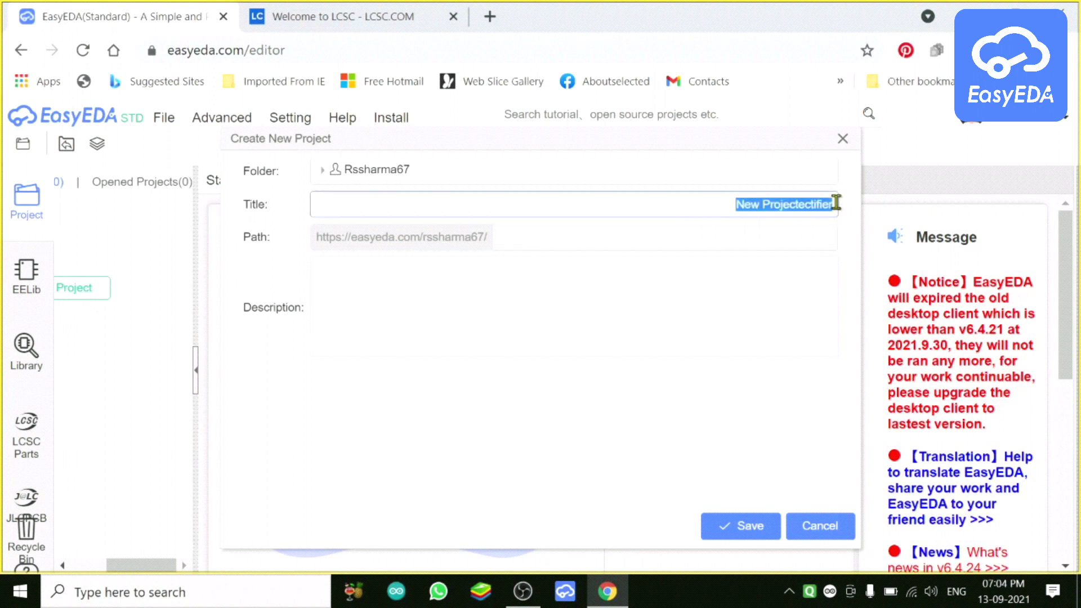
key("BackSpace")
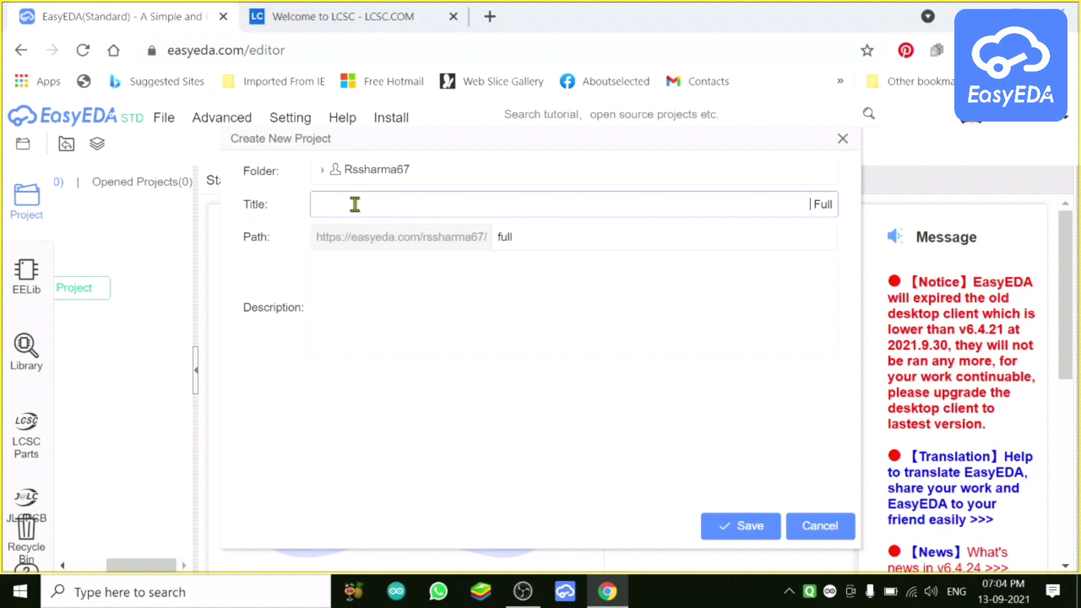
type("wave rect")
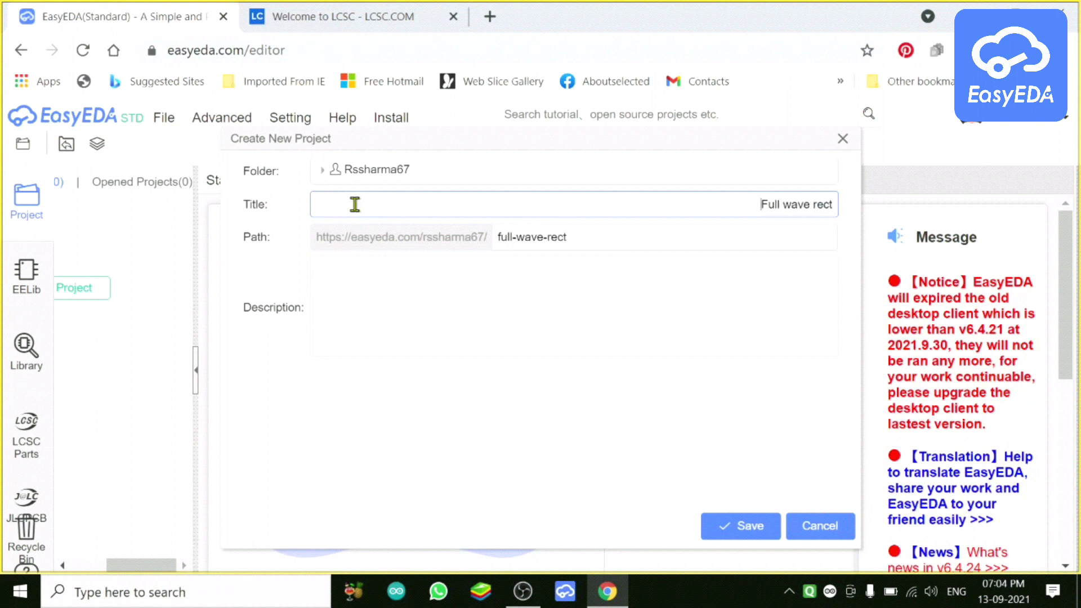
type("ifier")
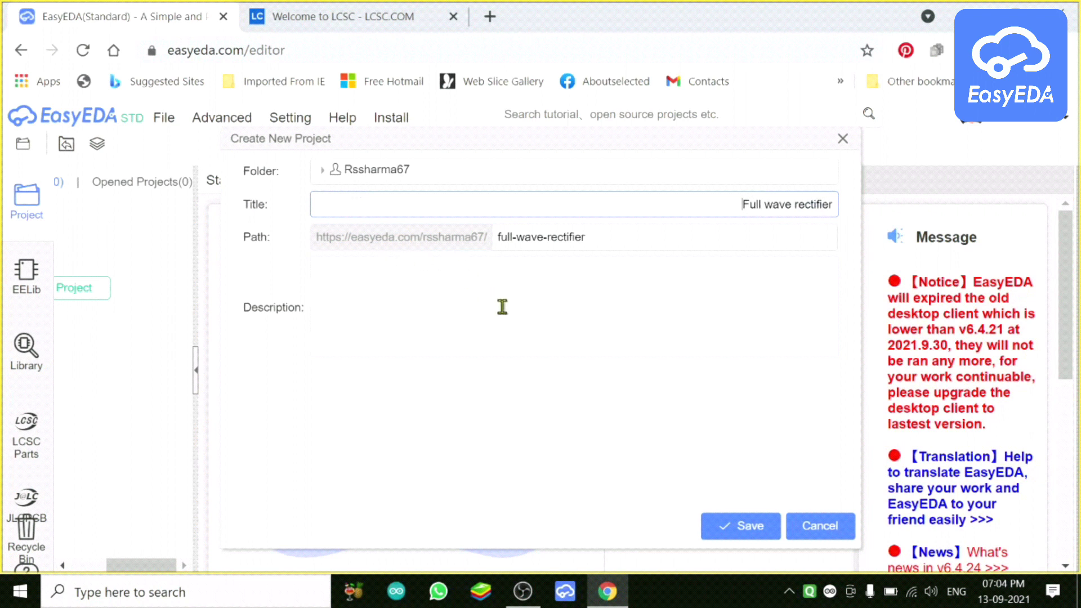
left_click(739, 526)
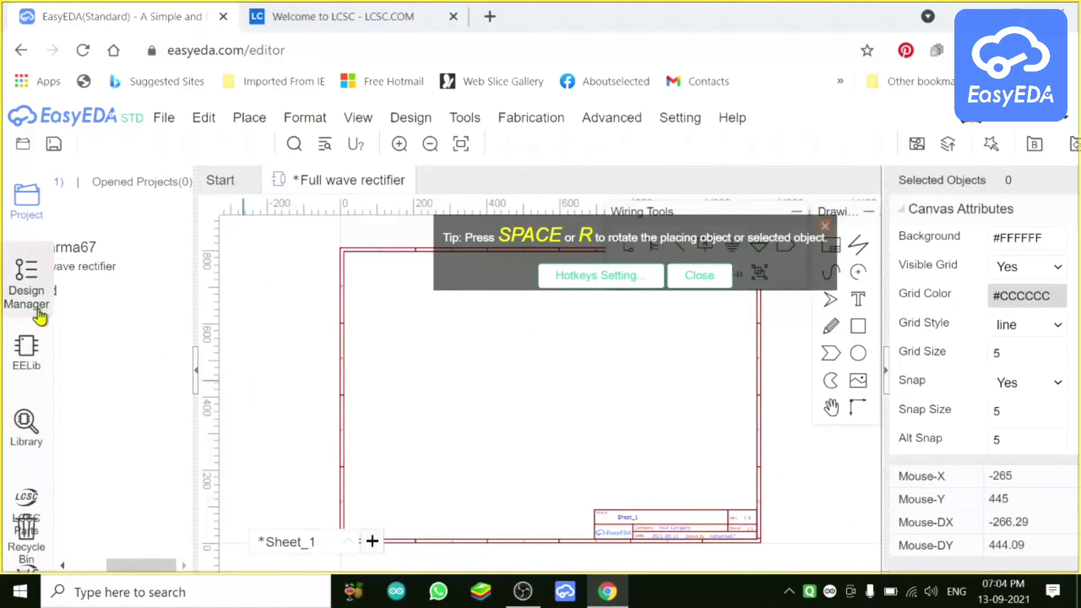
Step: Scroll the EELib basic component parts, glance at the View menu, then leave the browser for the desktop
left_click(31, 360)
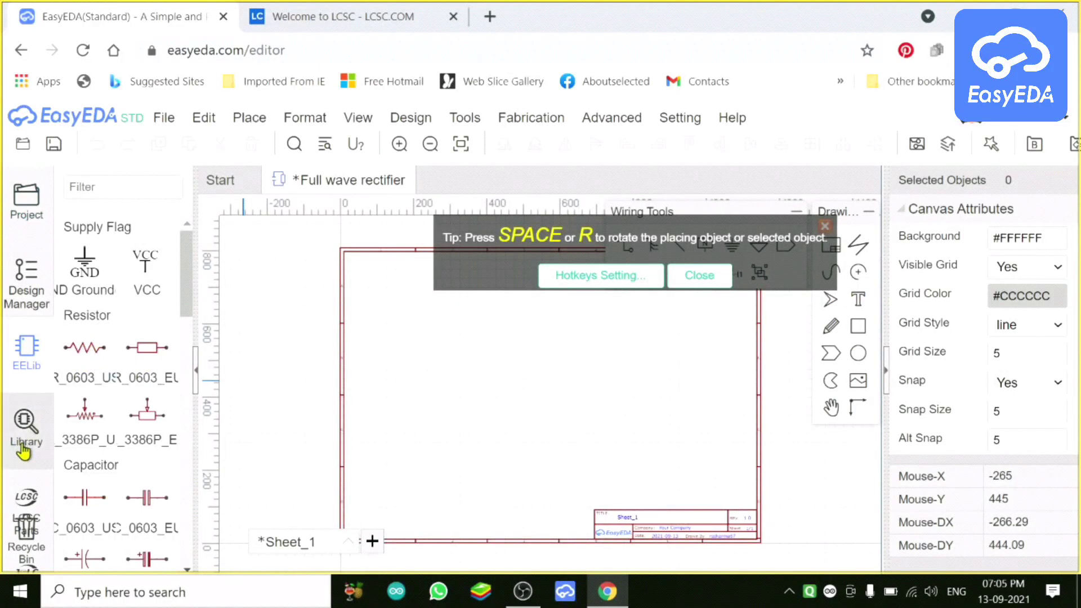
left_click_drag(189, 272, 190, 51)
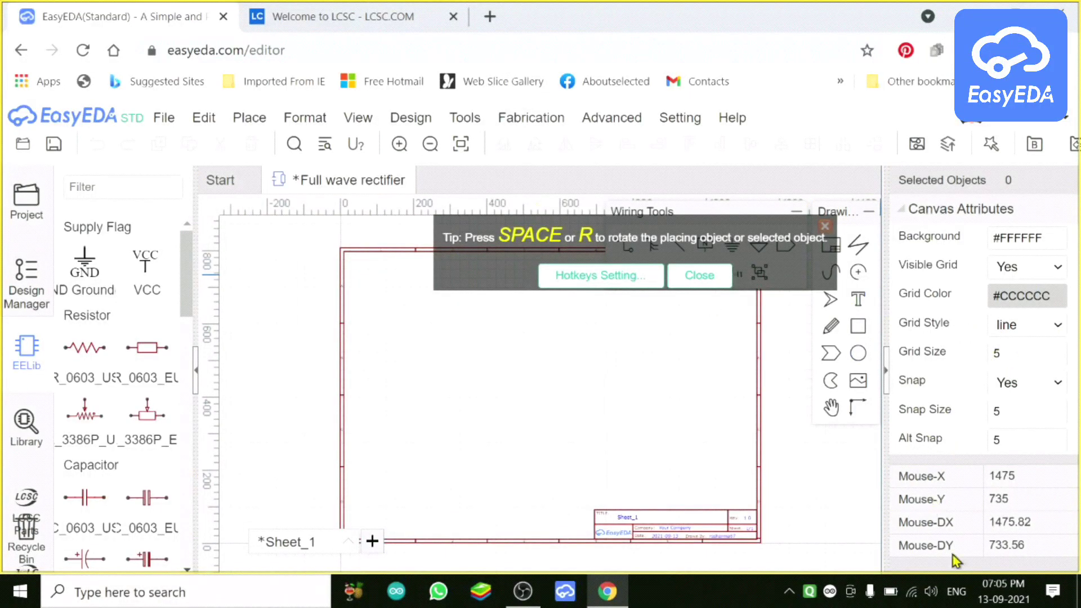
left_click(348, 119)
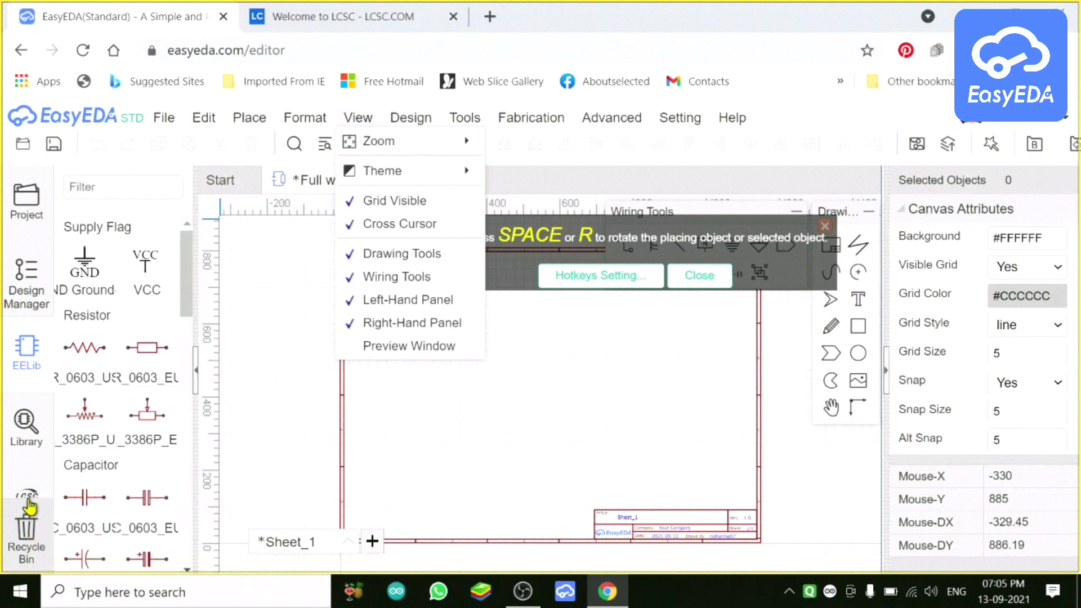
left_click(191, 273)
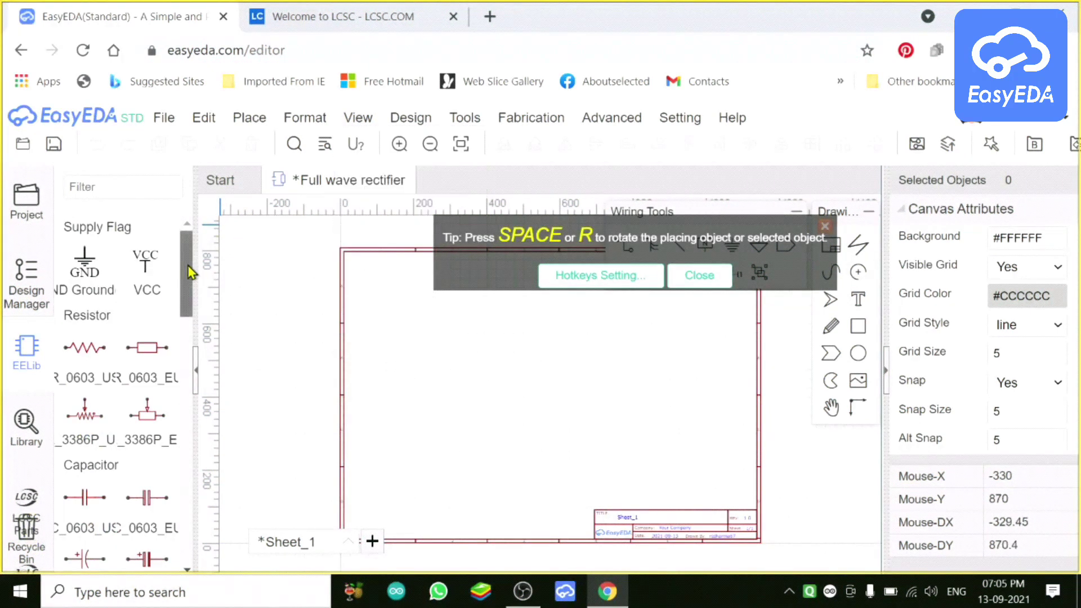
left_click_drag(190, 273, 218, 470)
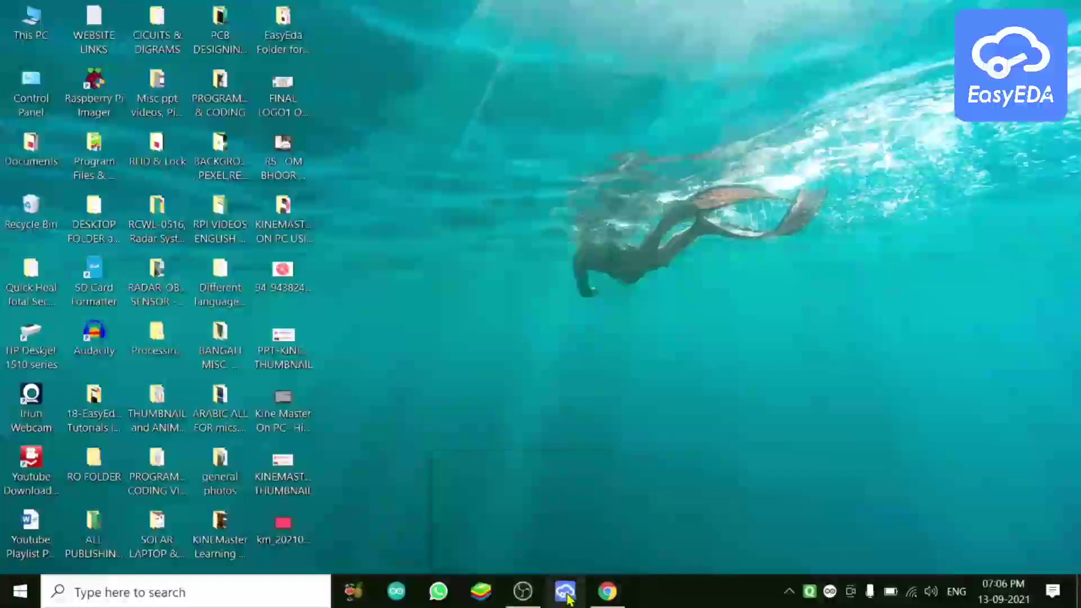
Step: Launch the EasyEDA desktop client from the taskbar and open its File menu on the Start page
left_click(565, 591)
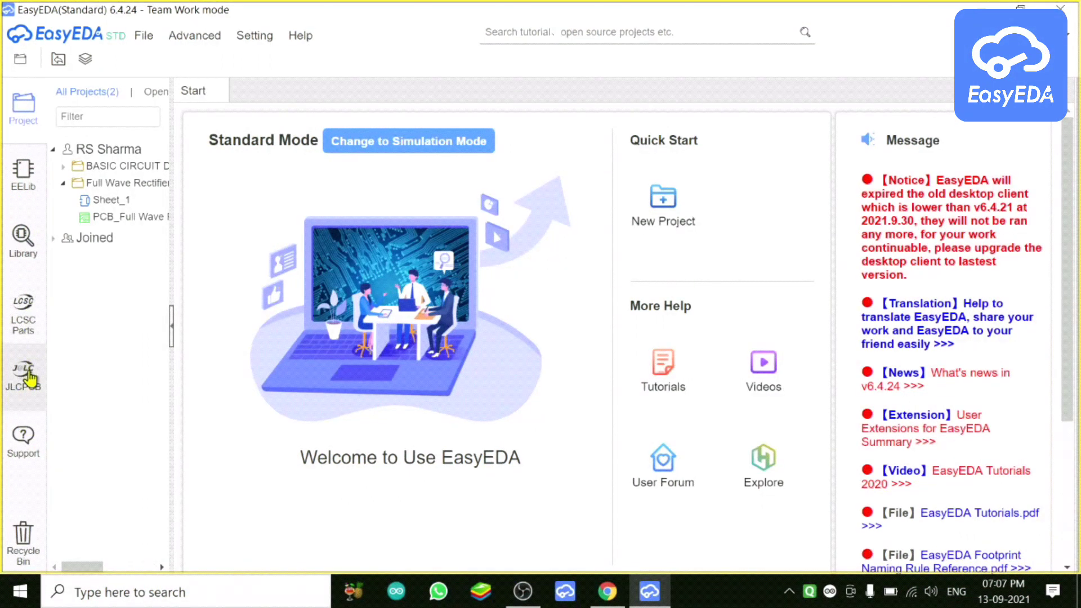
left_click(143, 35)
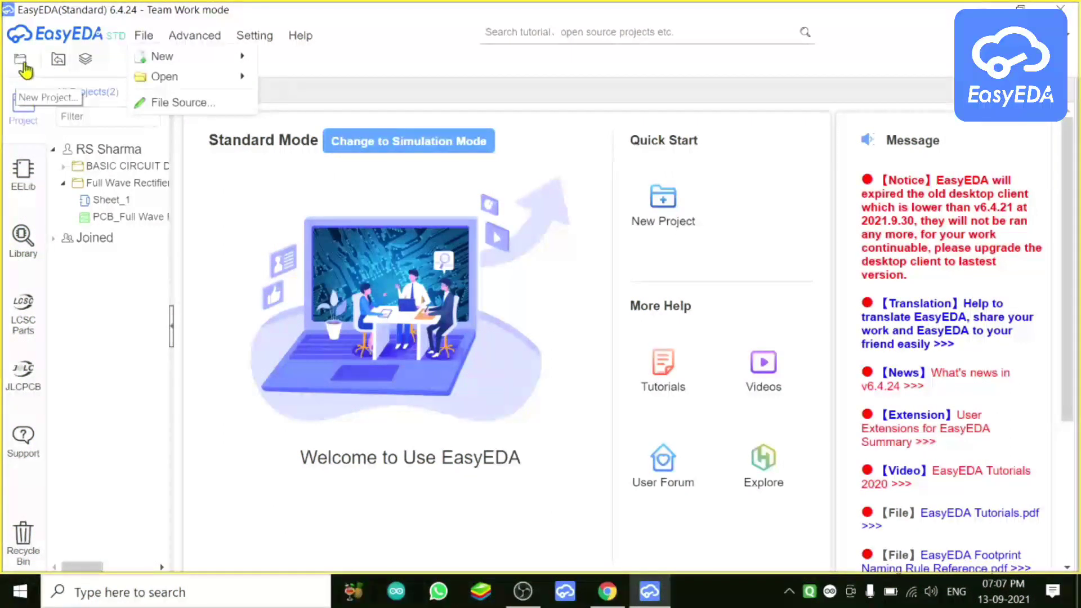
mouse_move(154, 65)
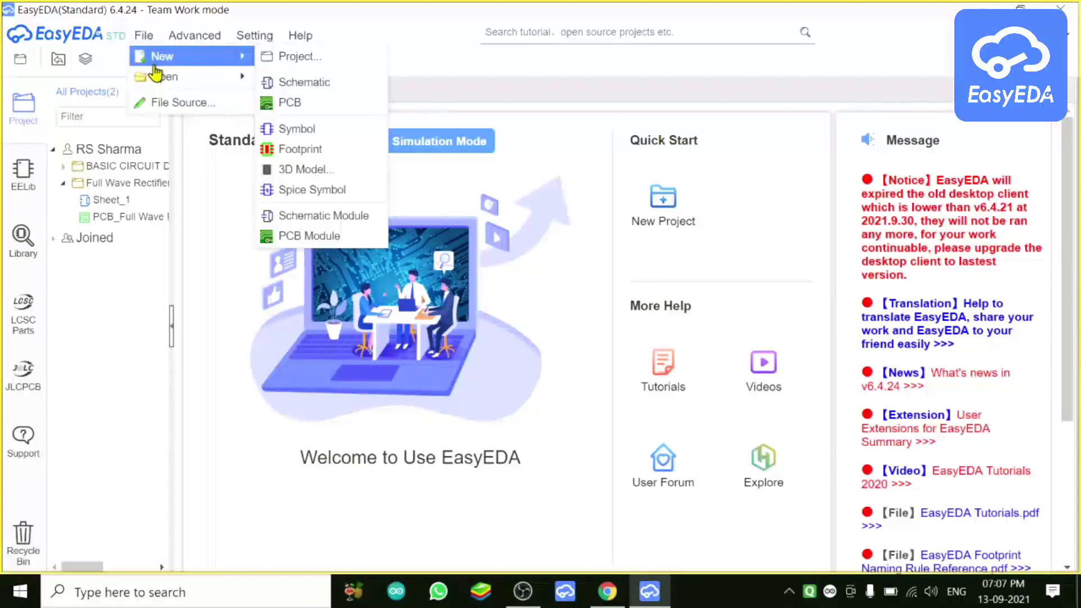
mouse_move(164, 84)
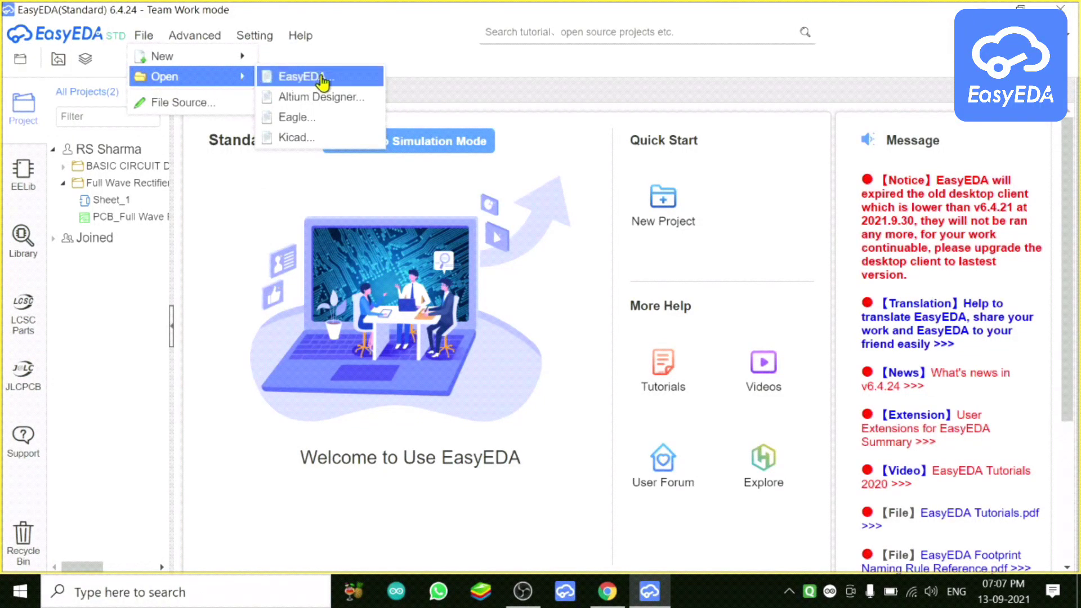
mouse_move(194, 41)
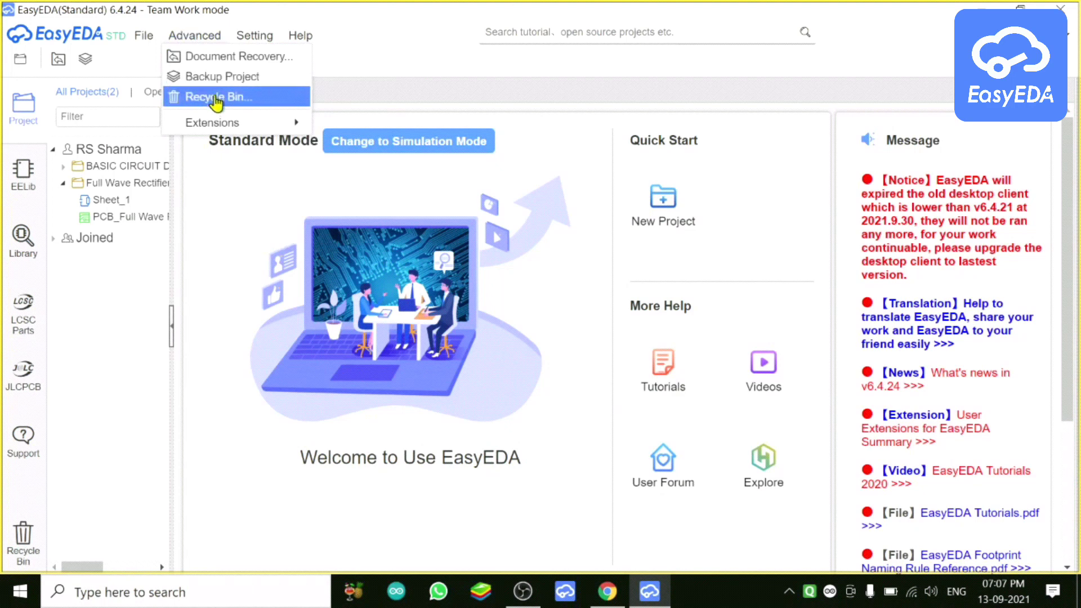
mouse_move(216, 132)
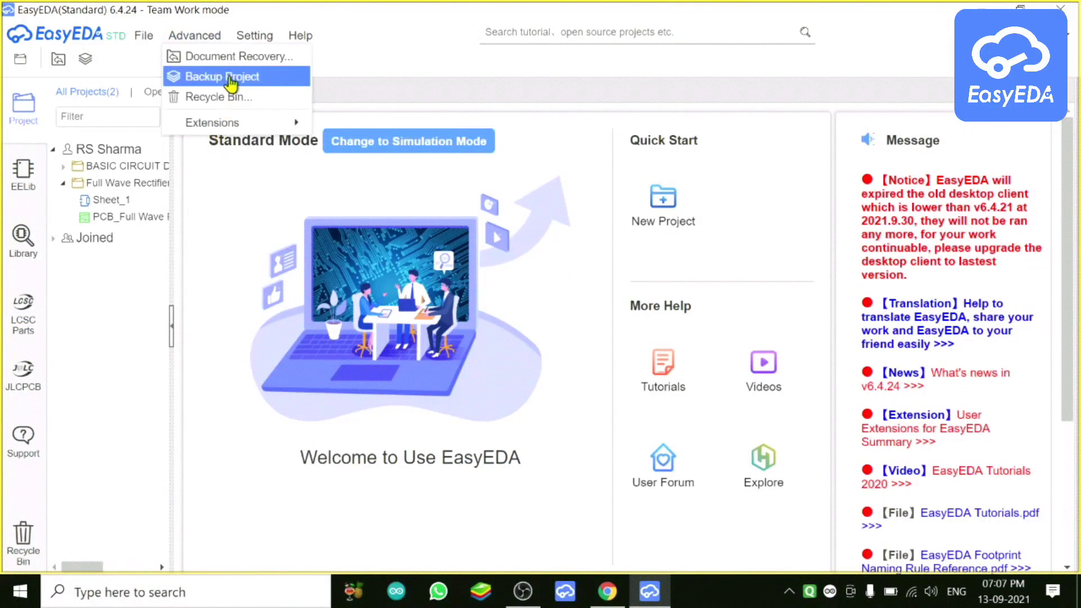
mouse_move(252, 47)
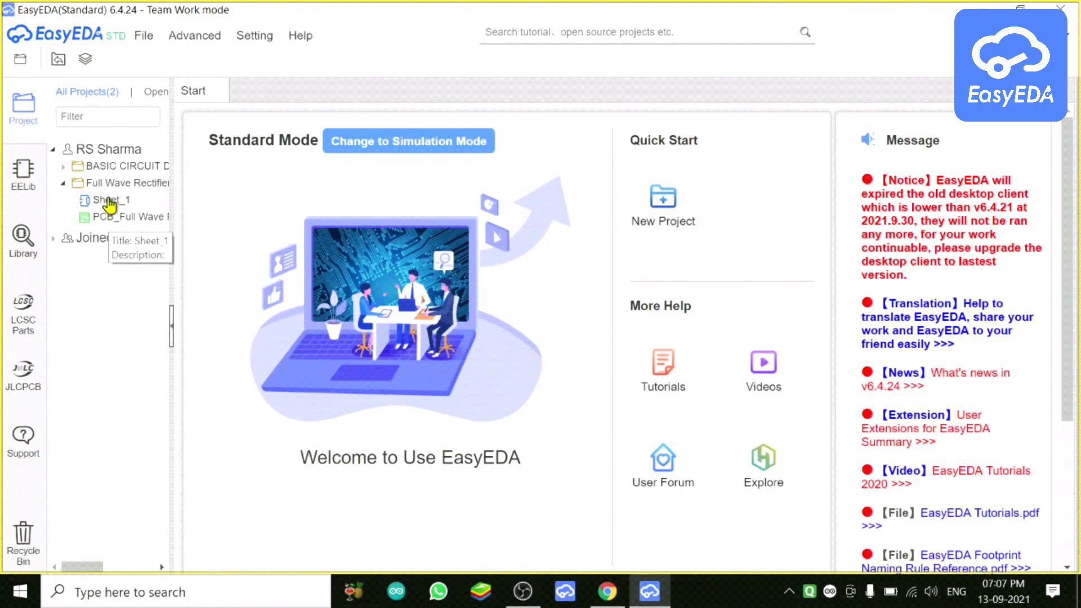
Step: Open the Full Wave Rectifier Sheet_1 schematic, bring up its BOM export, and cancel without exporting
double_click(108, 202)
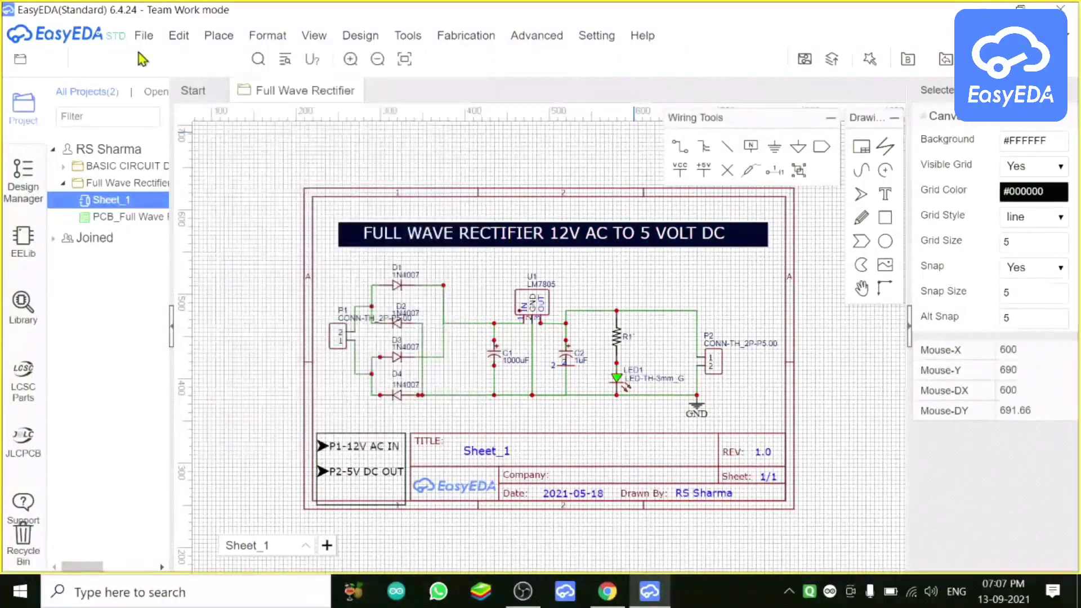
mouse_move(145, 40)
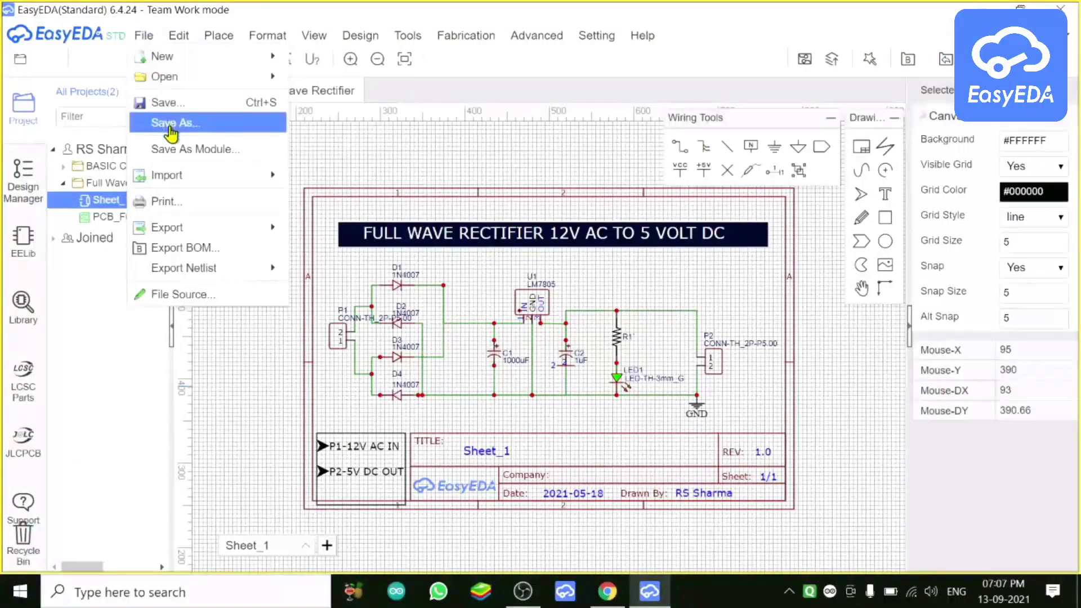
mouse_move(184, 185)
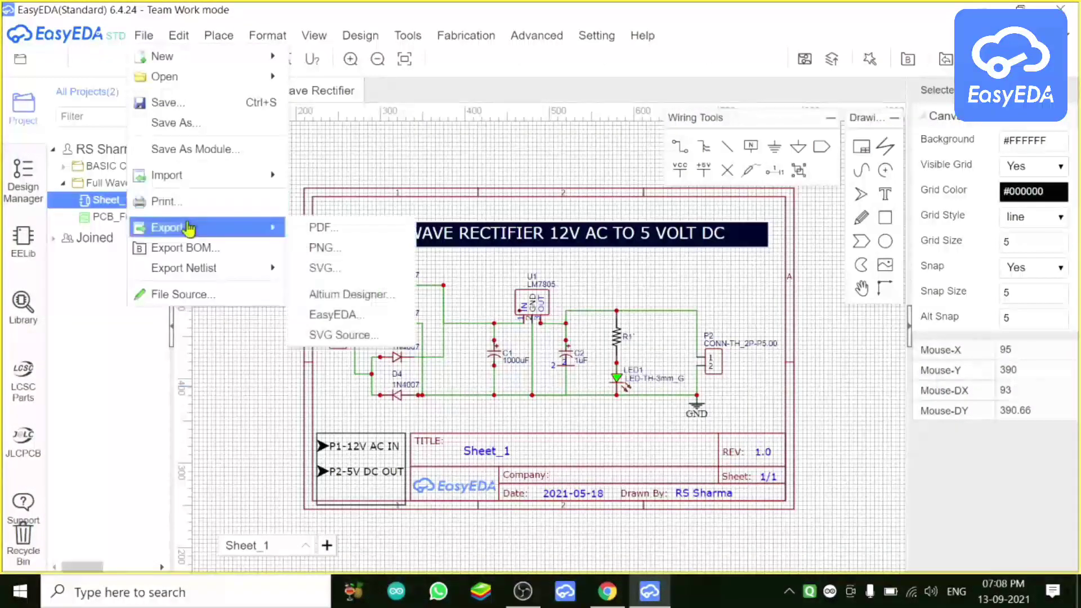
mouse_move(189, 228)
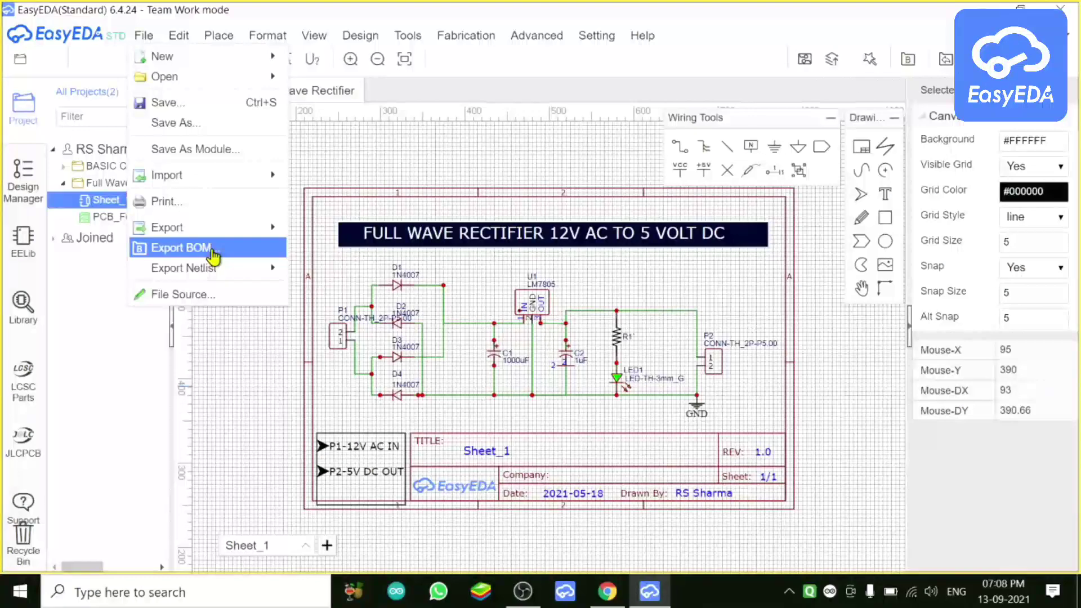
left_click(213, 249)
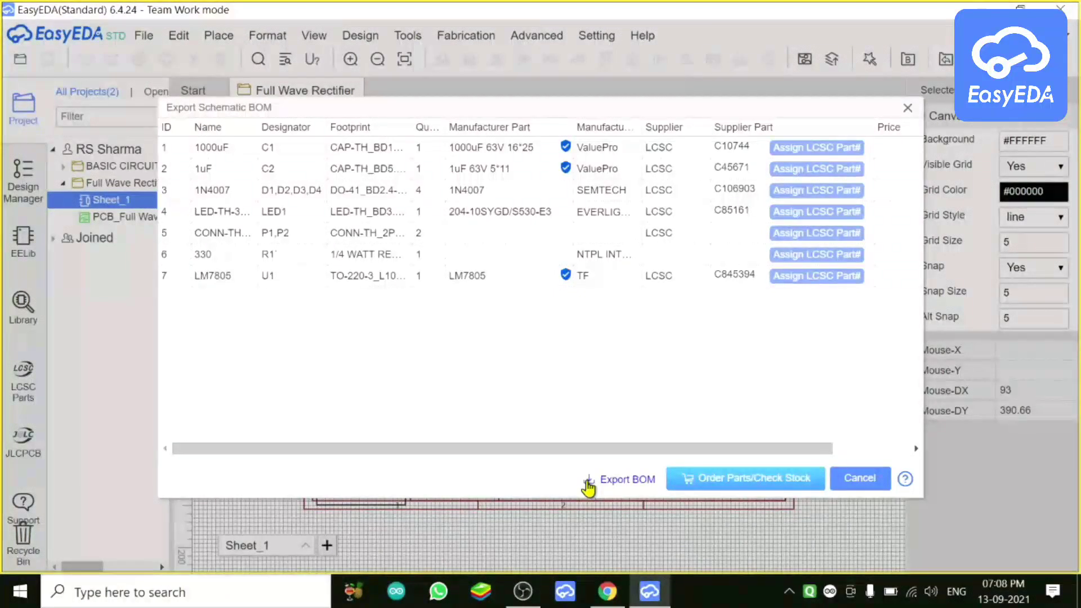
left_click(862, 482)
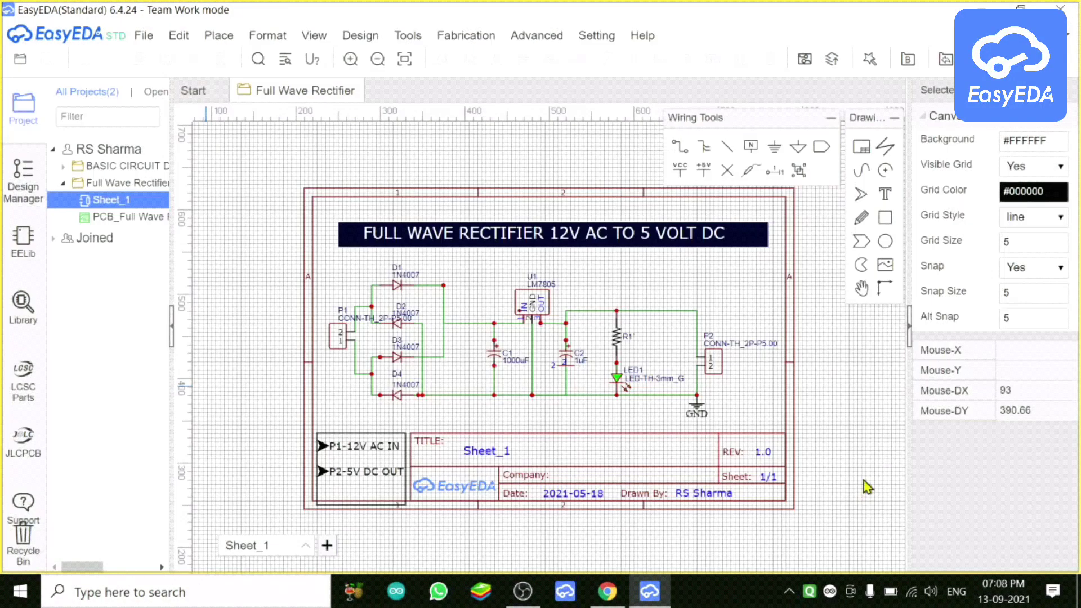
Step: Browse the Edit, File > Export, Place and Format menus, ending on the View menu's display options
left_click(182, 36)
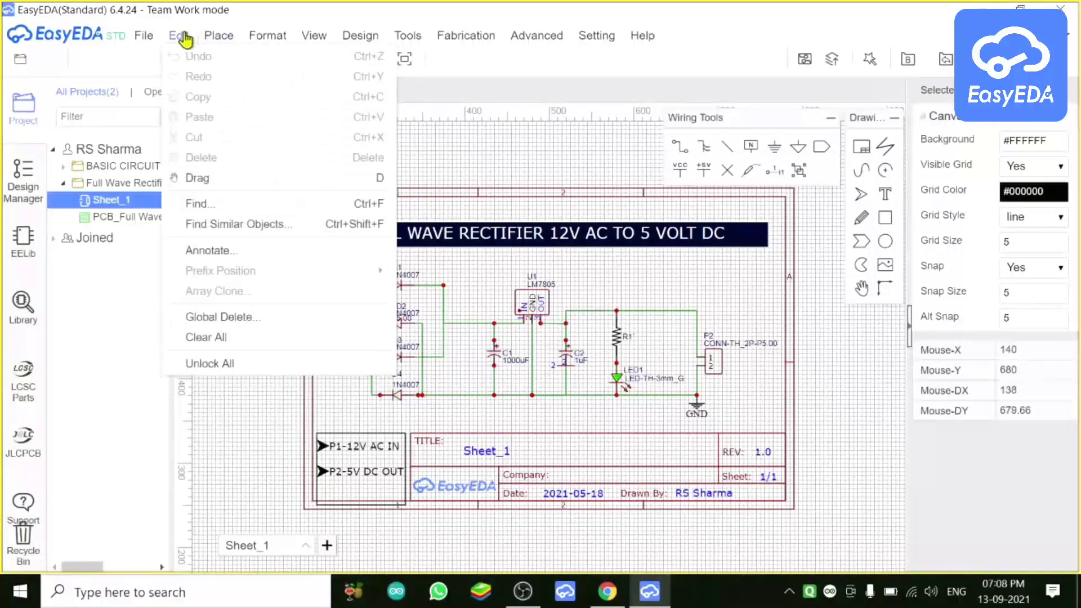
left_click(143, 36)
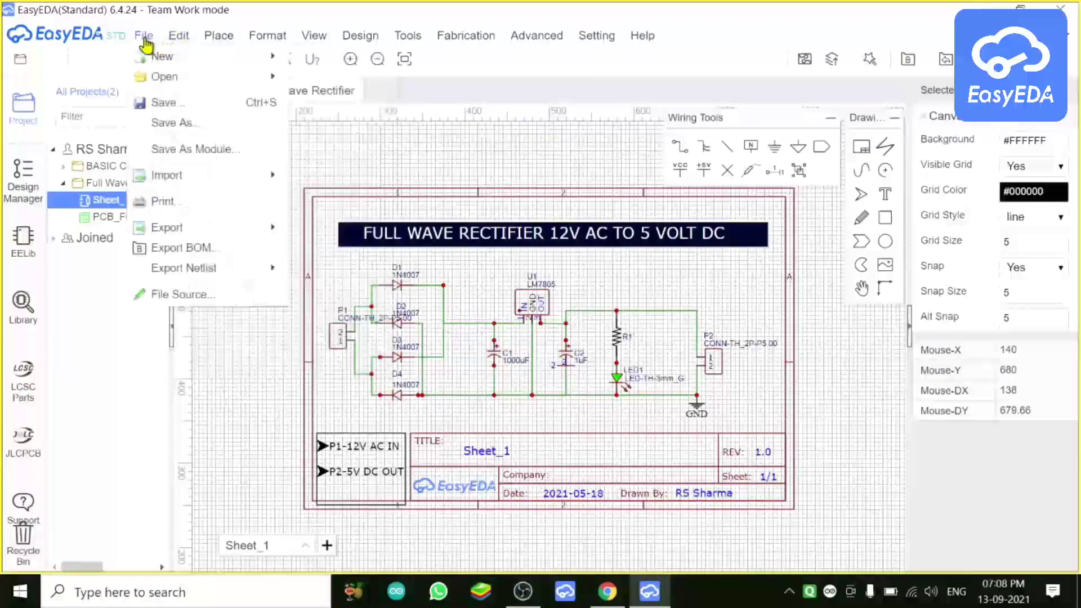
mouse_move(177, 277)
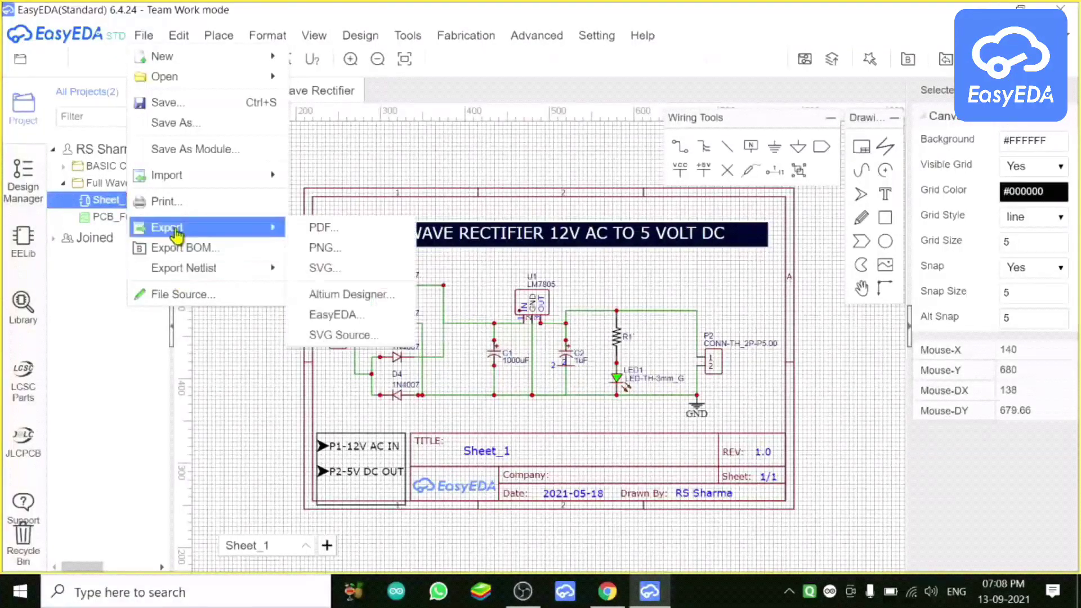
mouse_move(180, 37)
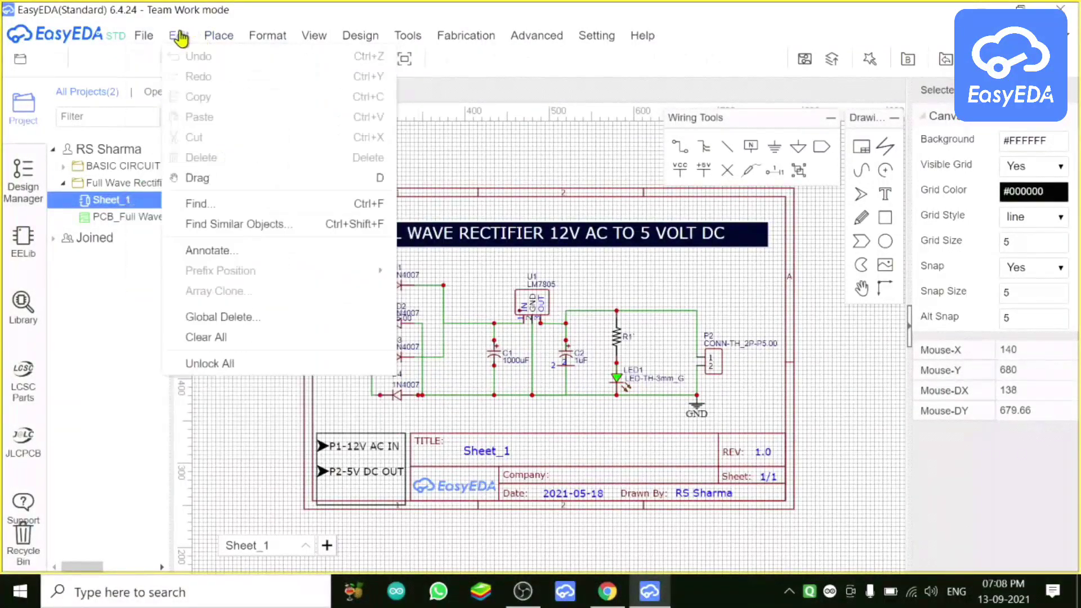
mouse_move(213, 41)
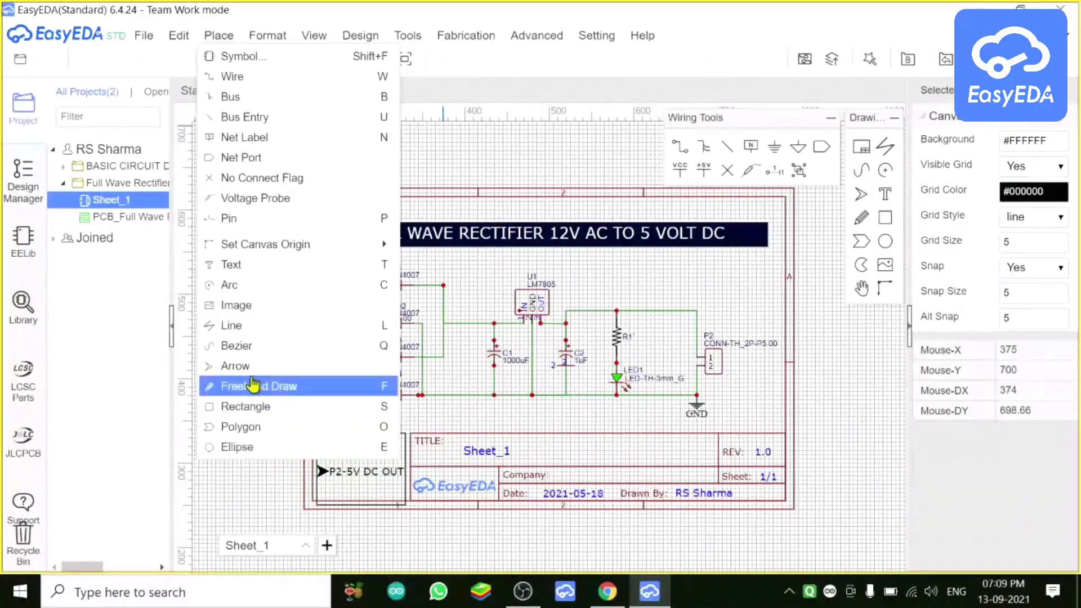
mouse_move(259, 40)
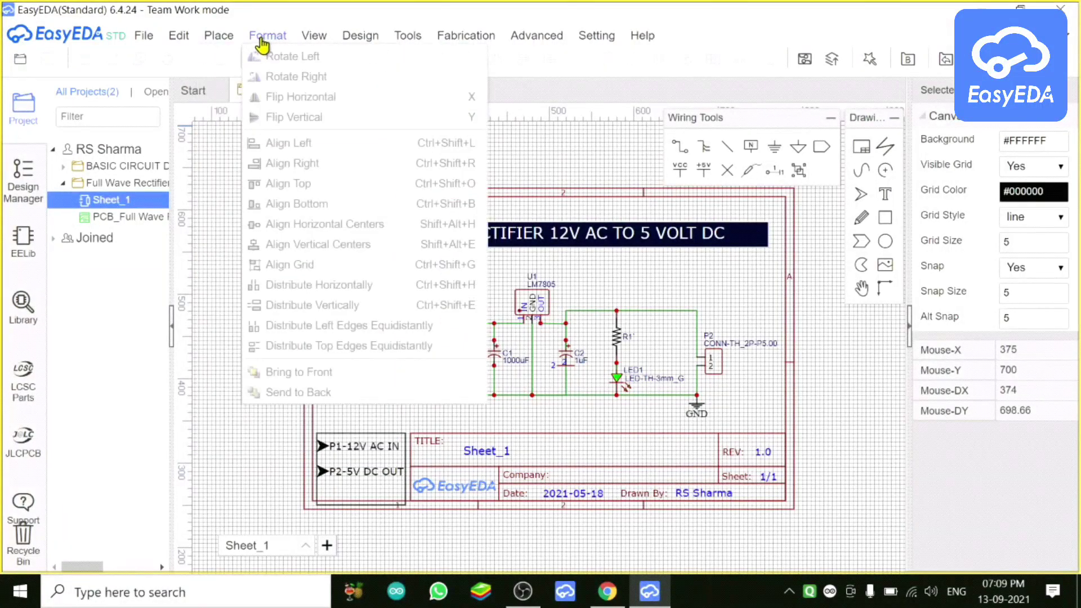
mouse_move(312, 40)
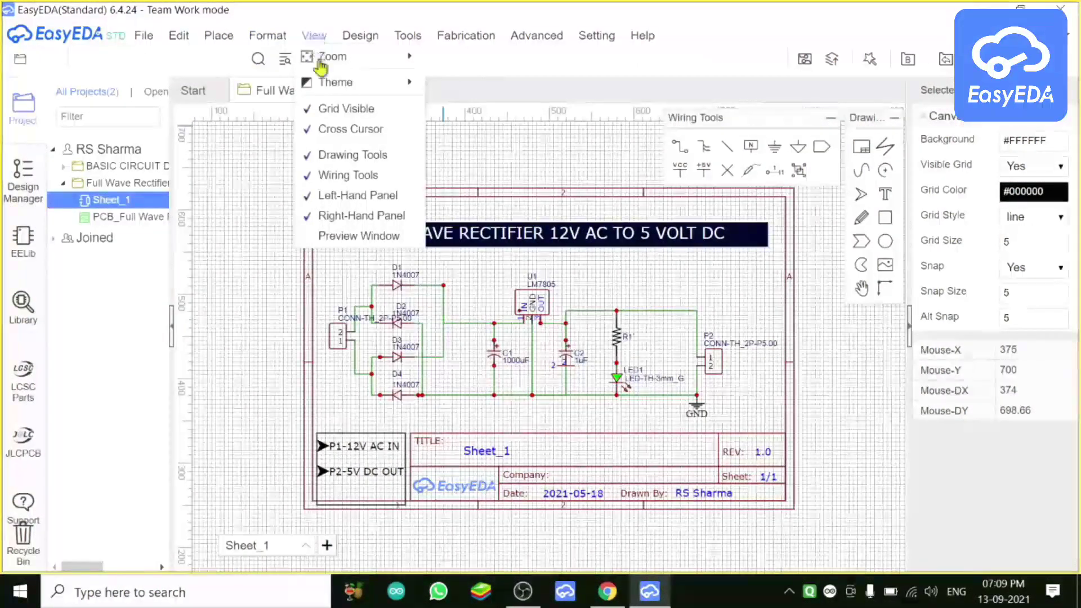
Step: Turn the schematic grid off and back on, then show the Design menu with its Convert to PCB command
left_click(341, 120)
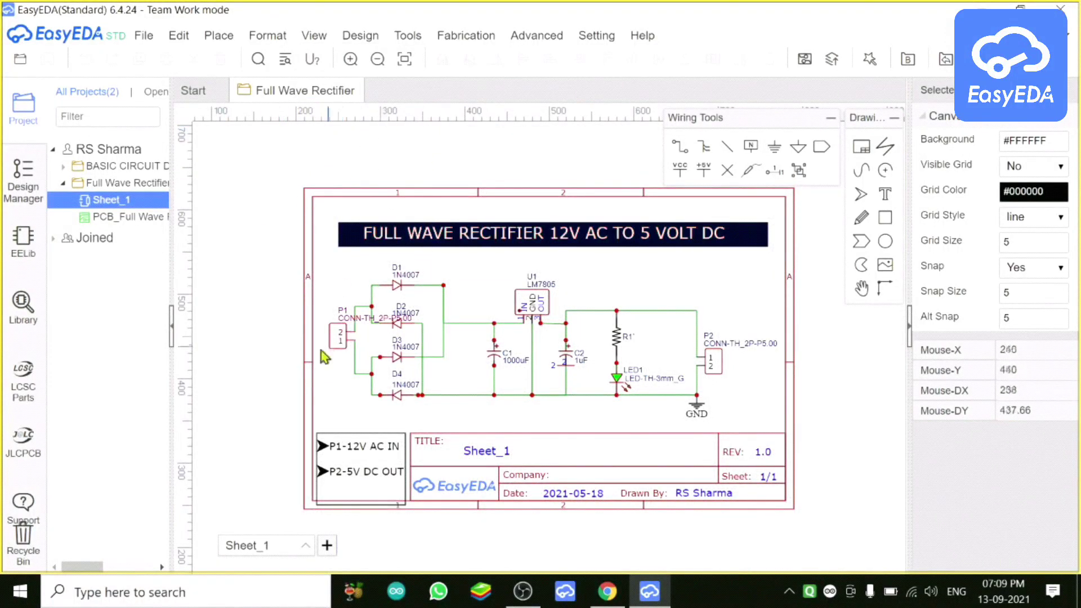
left_click(314, 36)
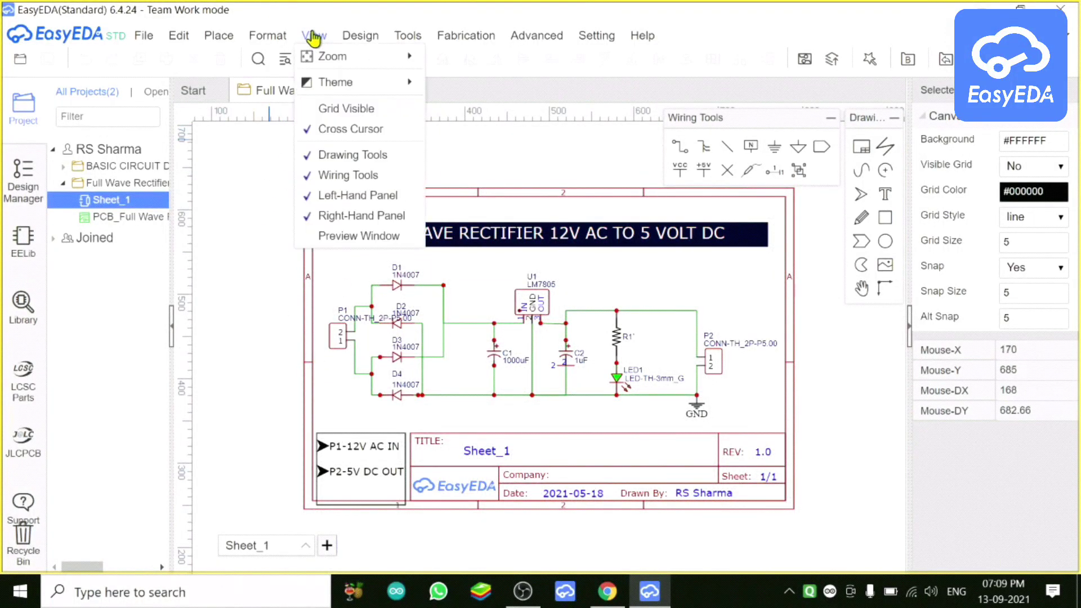
left_click(313, 116)
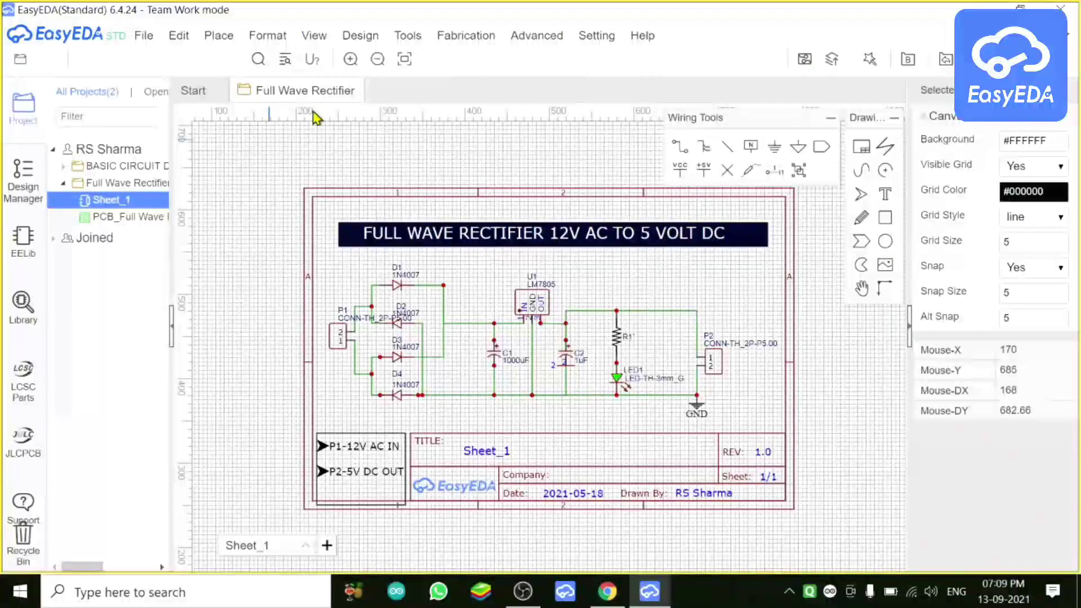
left_click(361, 41)
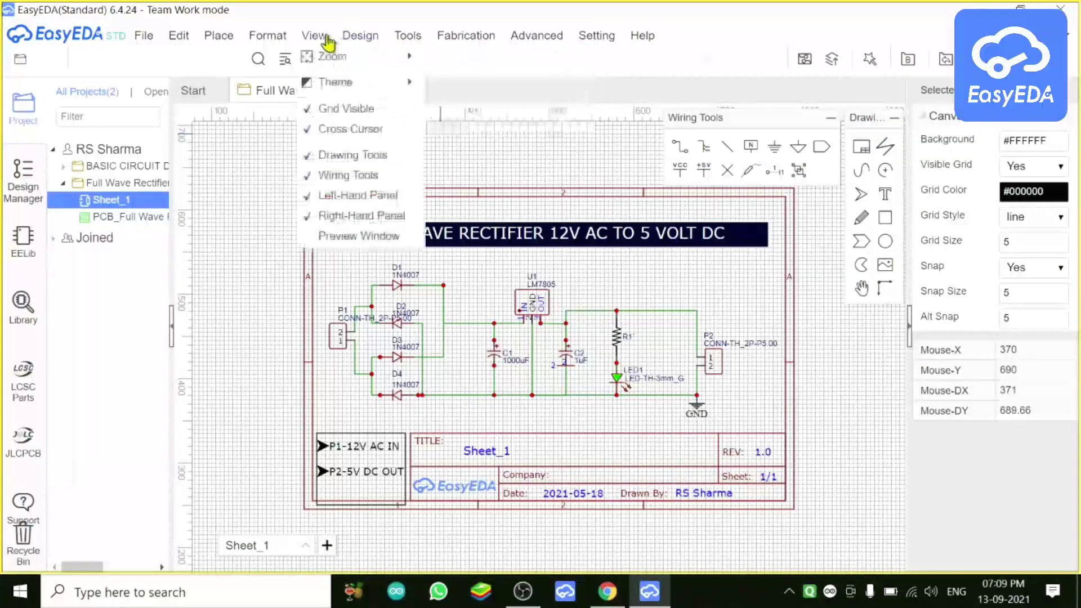
mouse_move(353, 44)
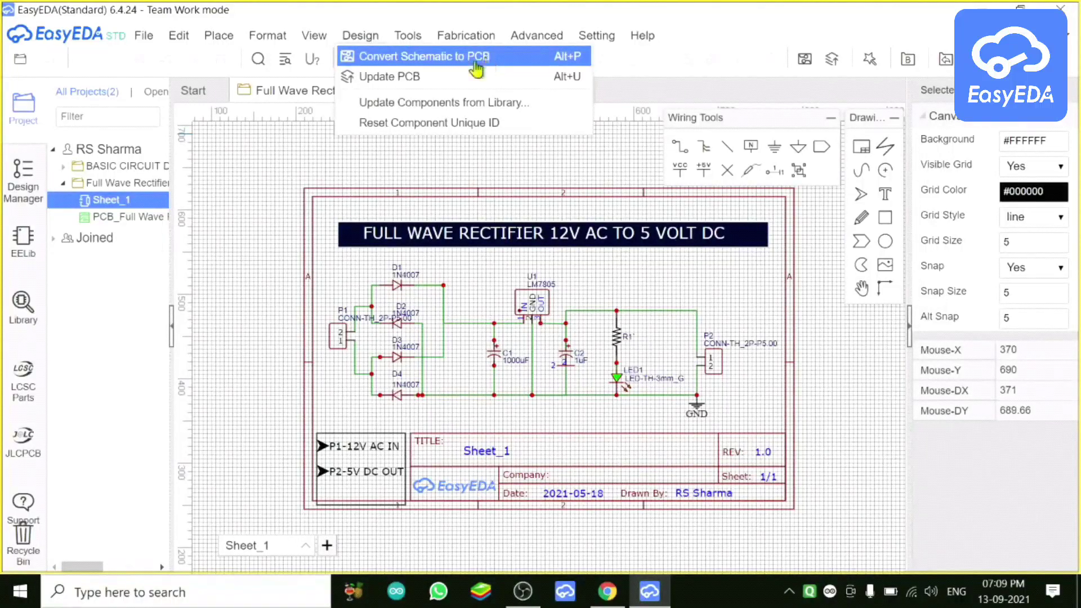
Step: Open the PCB_Full Wave layout, shift the PCB Tools panel right, and browse the View, Format and Place menus
left_click(133, 225)
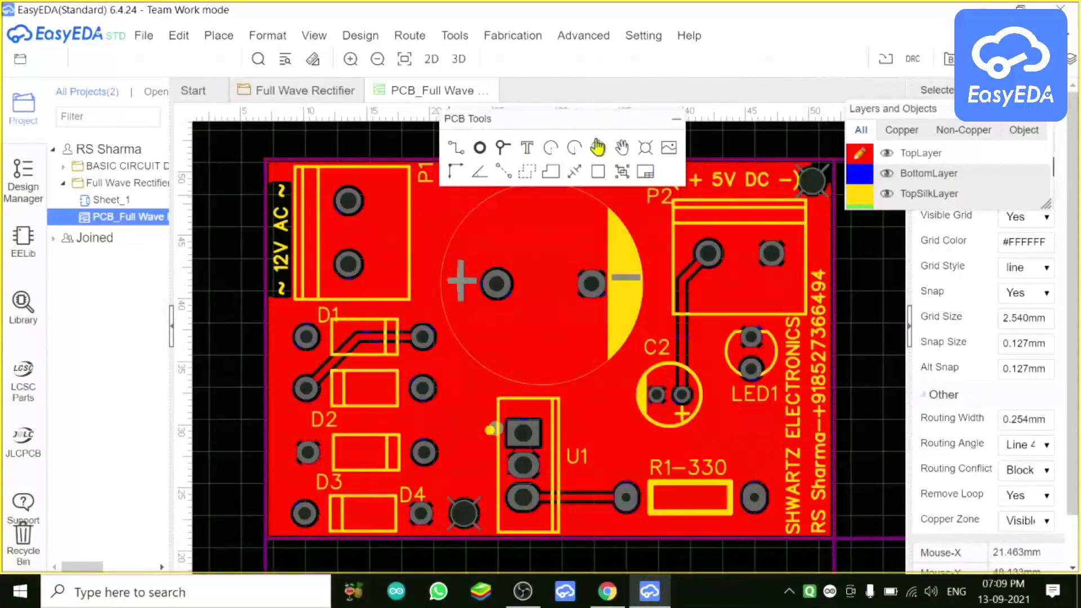
left_click_drag(590, 128, 749, 125)
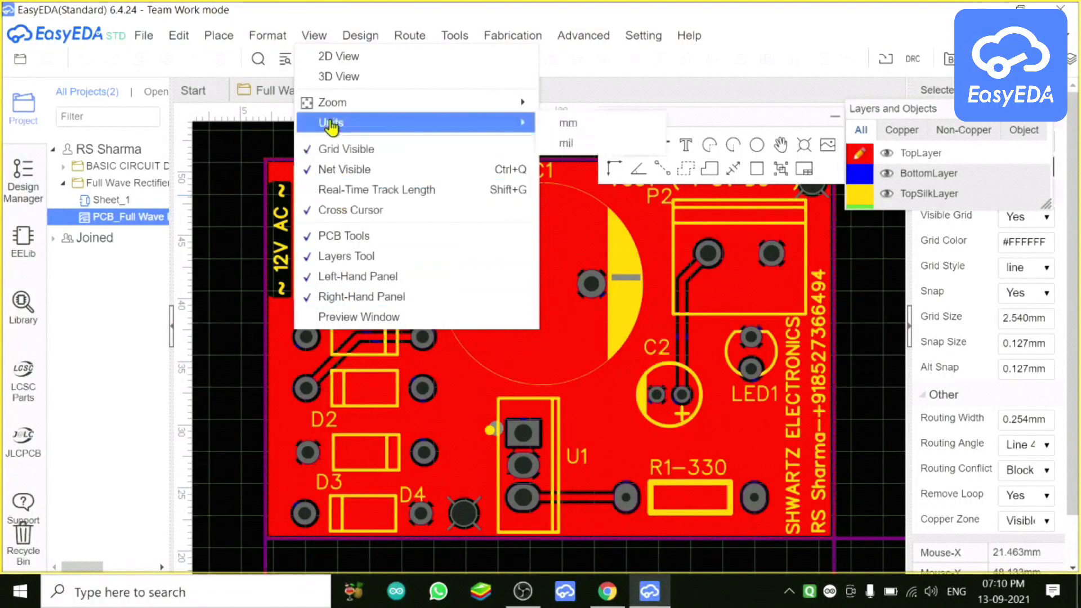
mouse_move(280, 45)
mouse_move(219, 40)
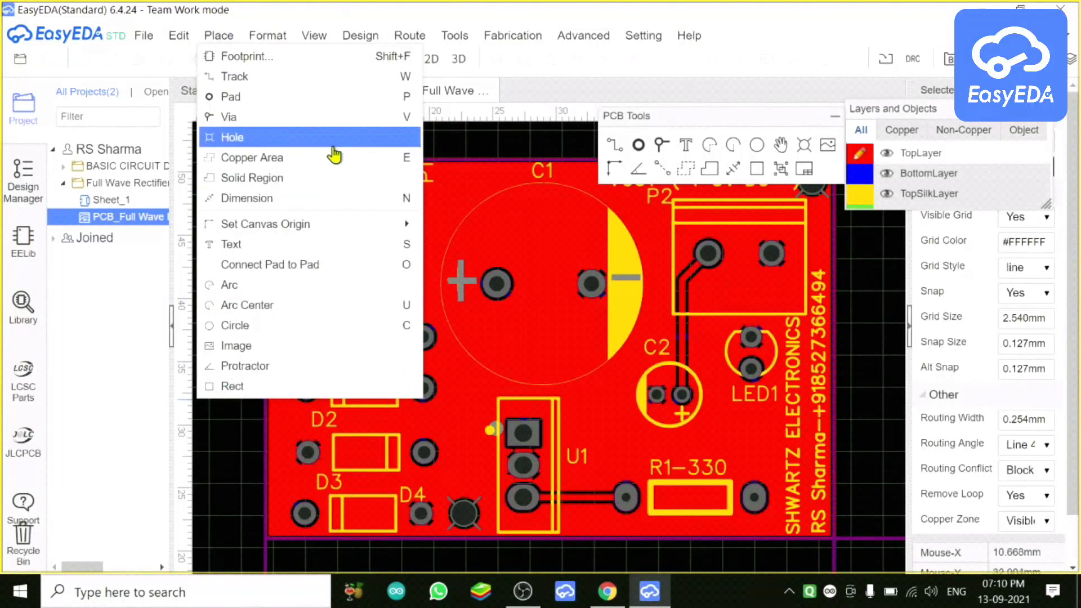
mouse_move(326, 38)
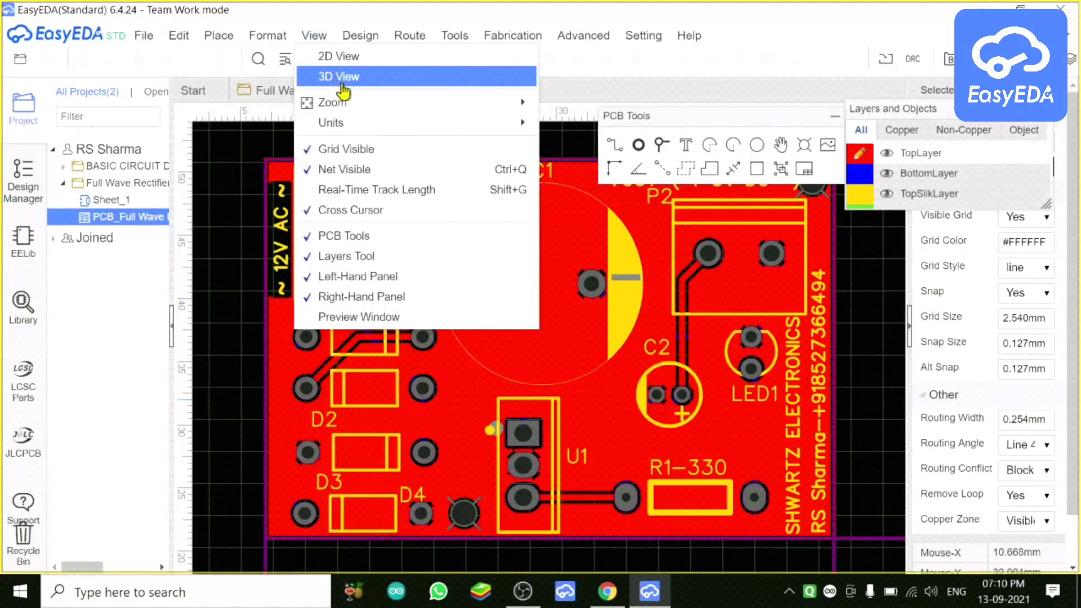
Step: Render the rectifier board in 3D View, tilt it, auto-spin it, then return to the 2D PCB
left_click(461, 78)
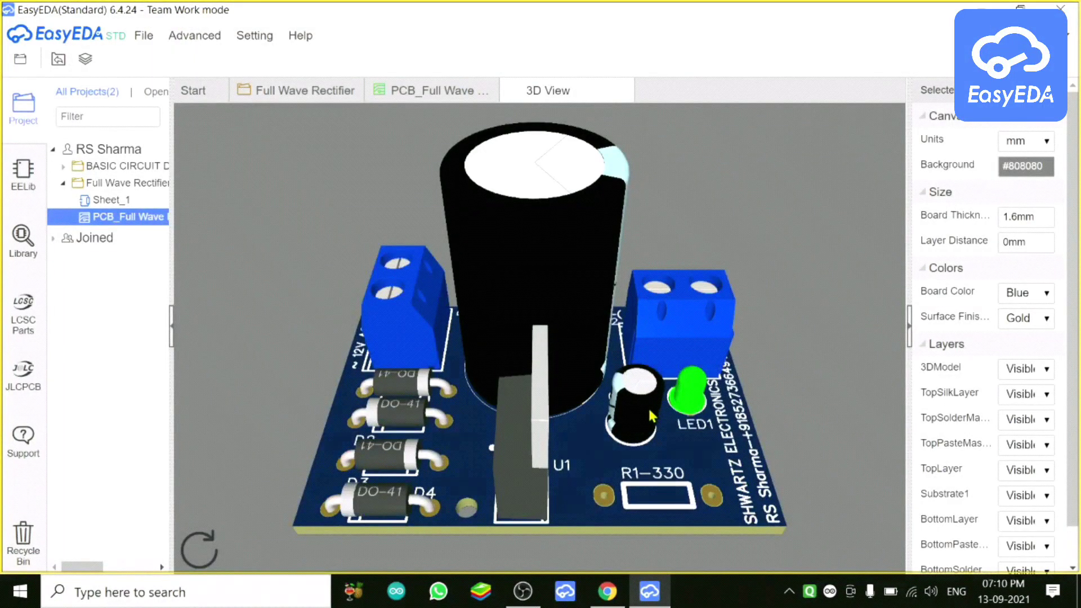
left_click_drag(777, 398, 523, 471)
left_click(202, 543)
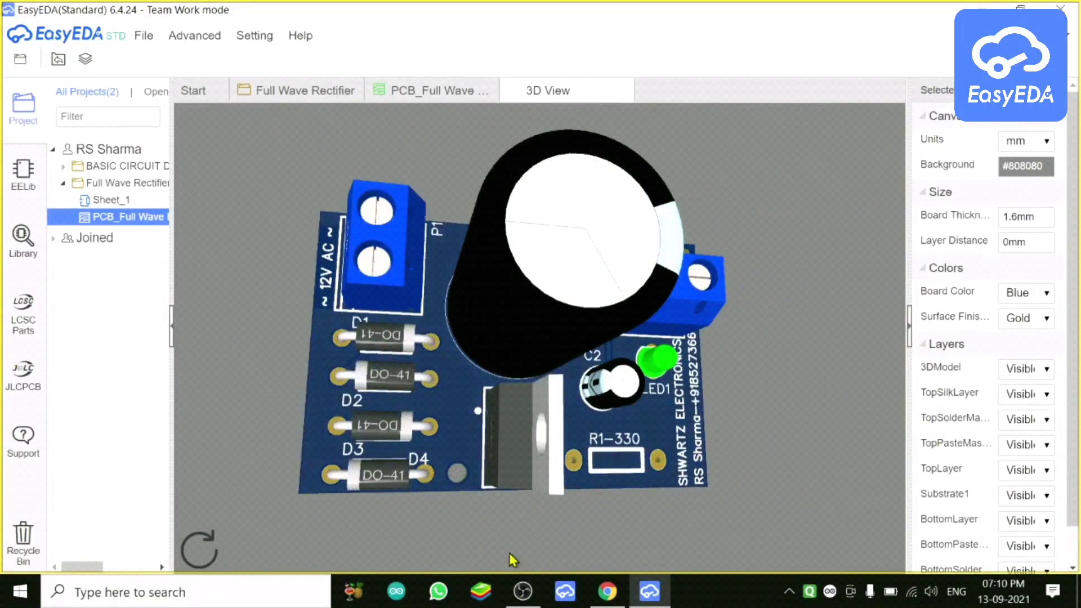
left_click(255, 35)
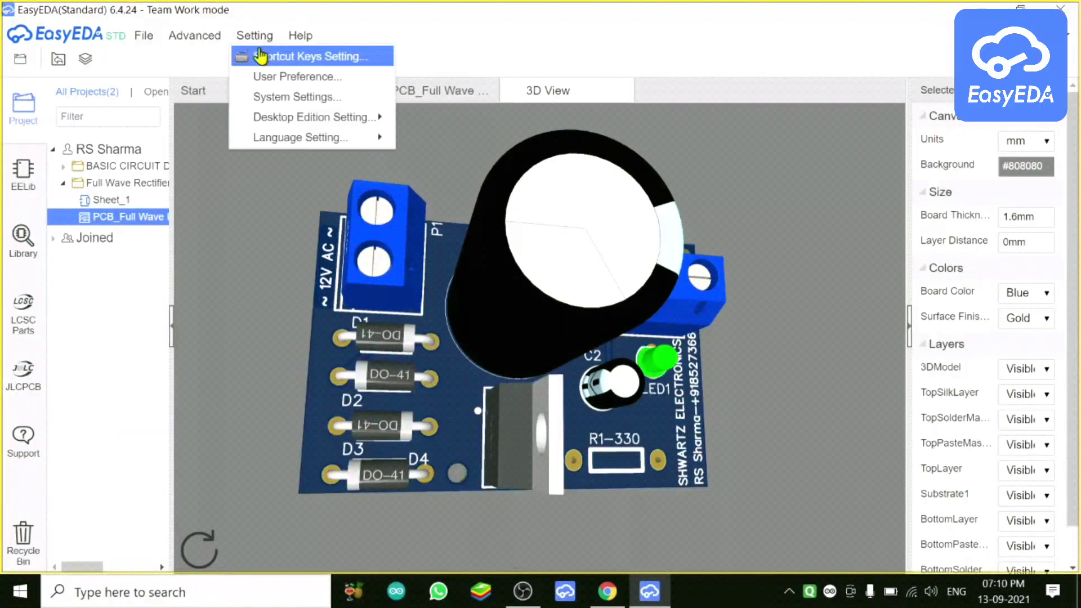
left_click(405, 94)
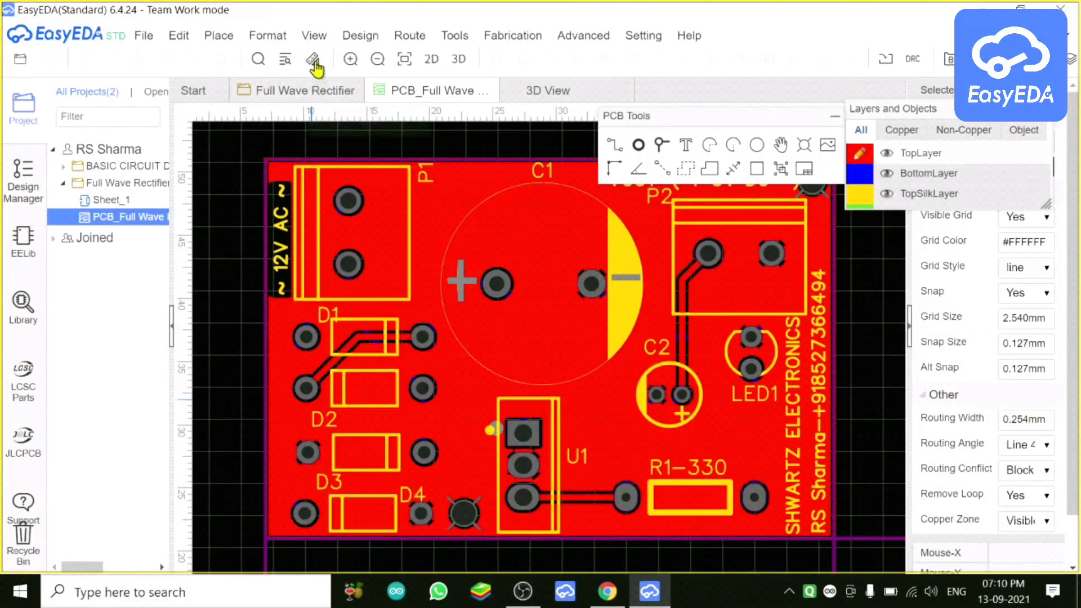
Step: On the Full Wave Rectifier schematic, hide the Drawing Tools and Wiring Tools panels
left_click(294, 97)
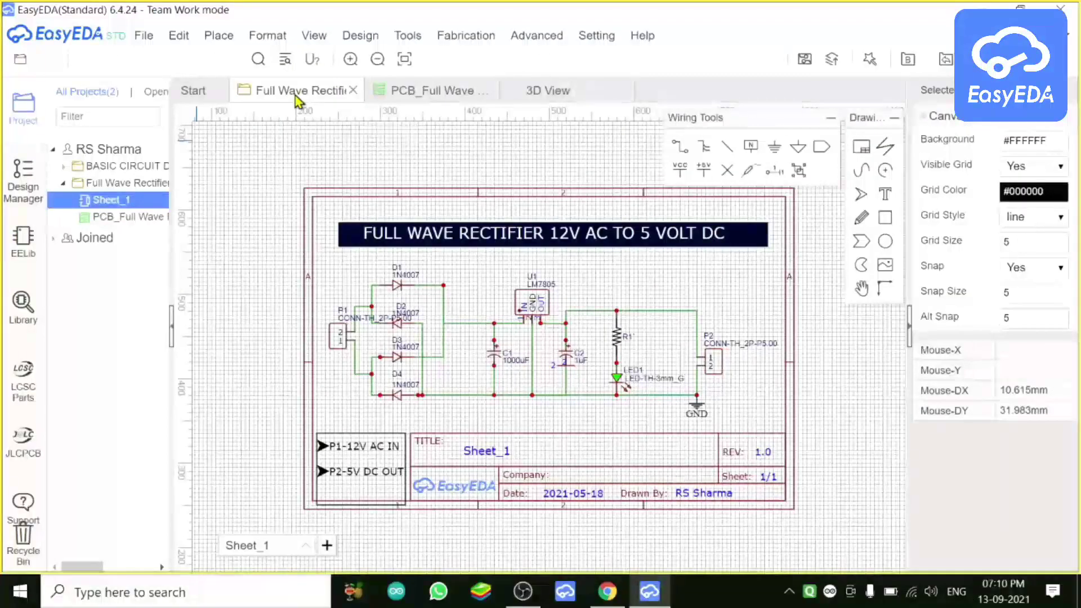
left_click(315, 37)
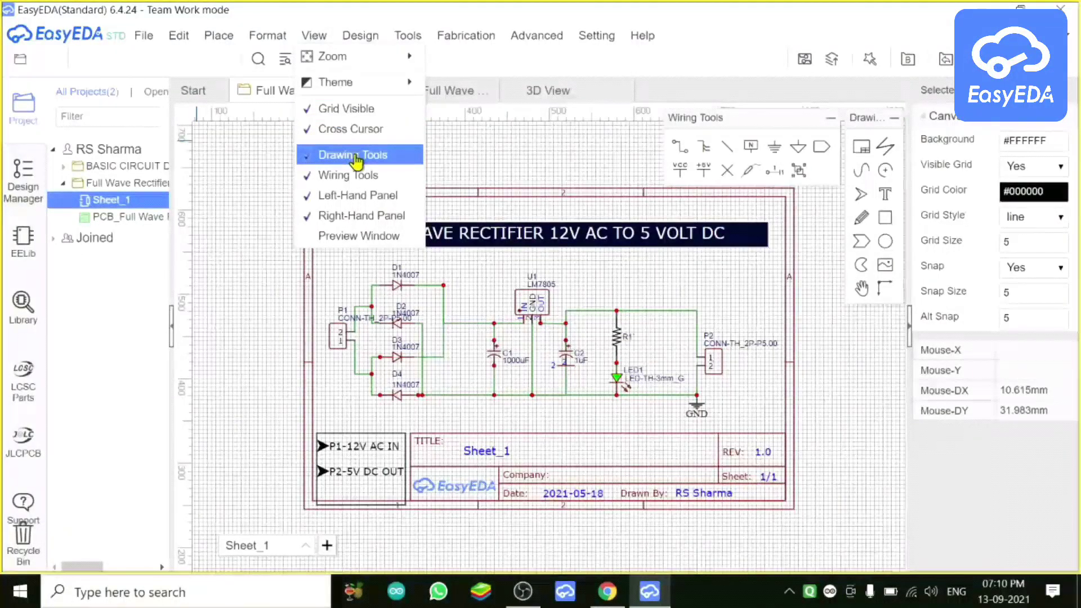
left_click(356, 160)
mouse_move(359, 42)
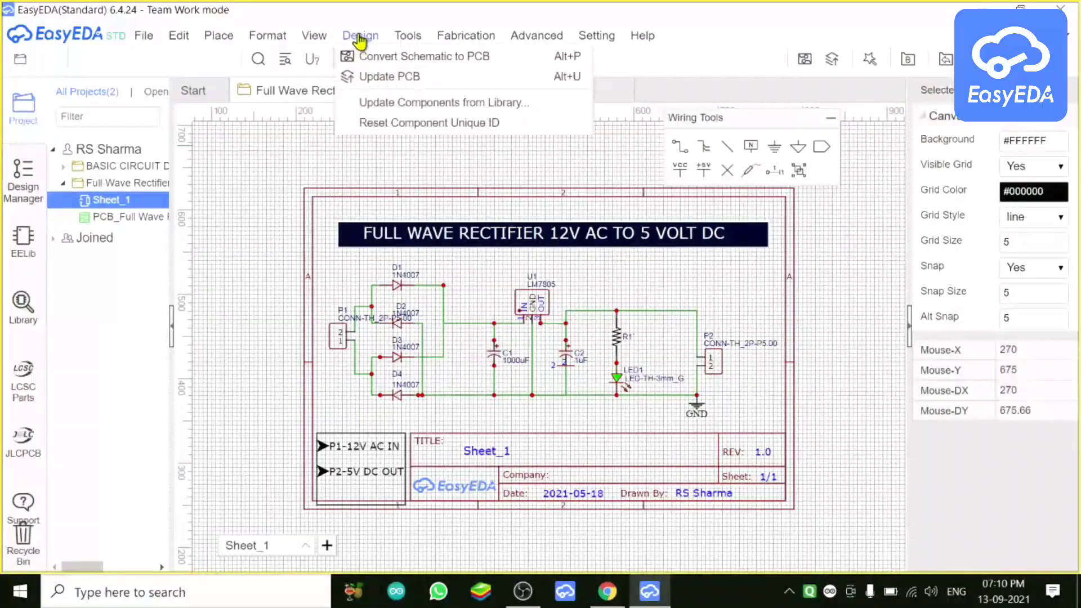
mouse_move(314, 37)
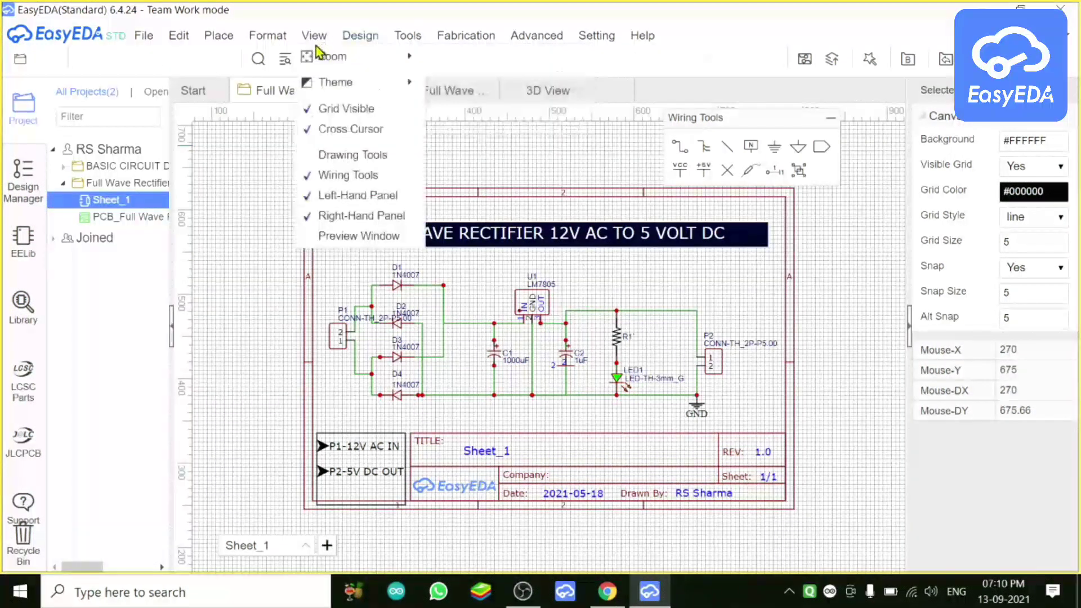
left_click(335, 178)
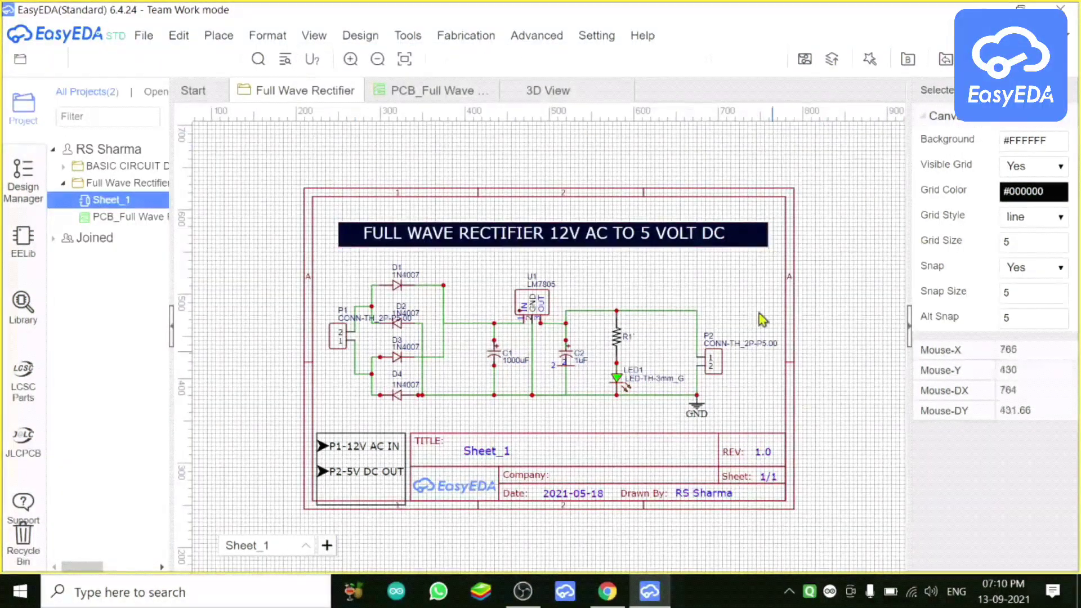
scroll(881, 183, "down", 3)
right_click_drag(780, 175, 797, 175)
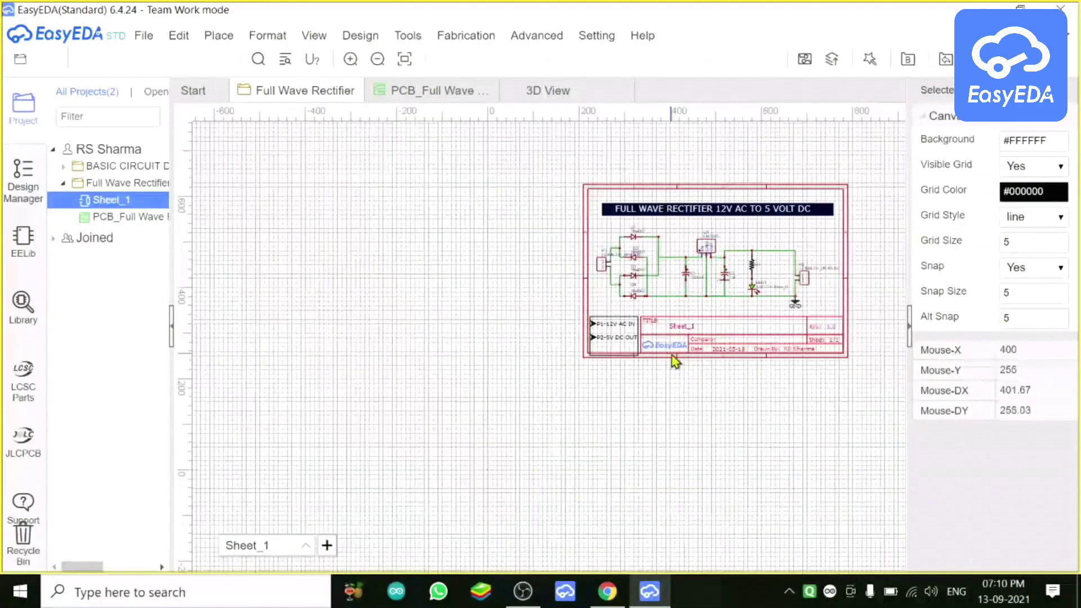
scroll(676, 361, "up", 3)
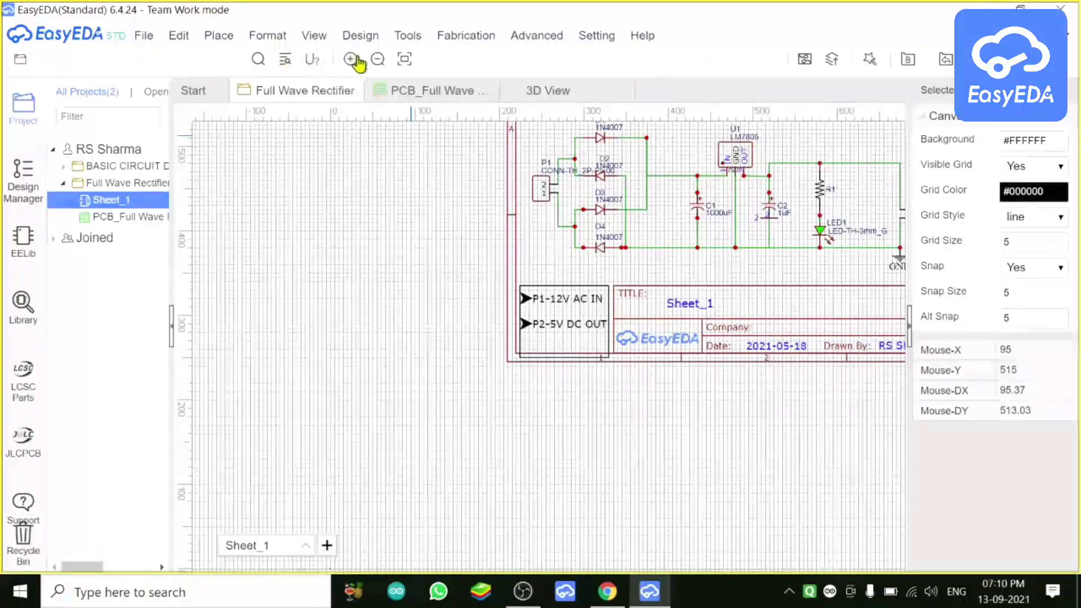
Step: Fit the whole sheet in the window and show the Drawing Tools and Wiring Tools palettes
left_click(405, 61)
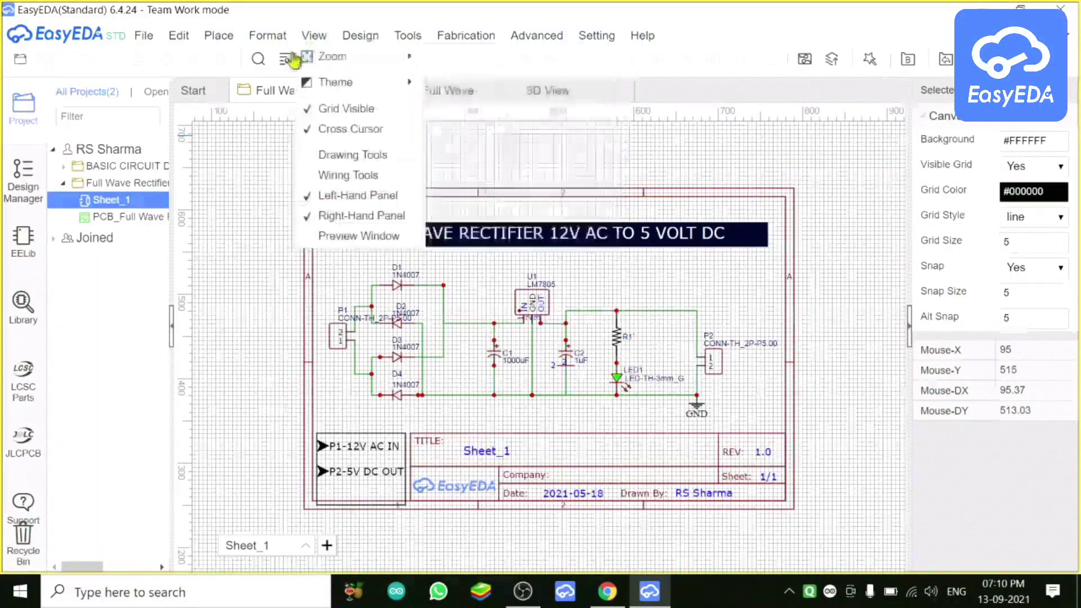
mouse_move(278, 44)
mouse_move(311, 43)
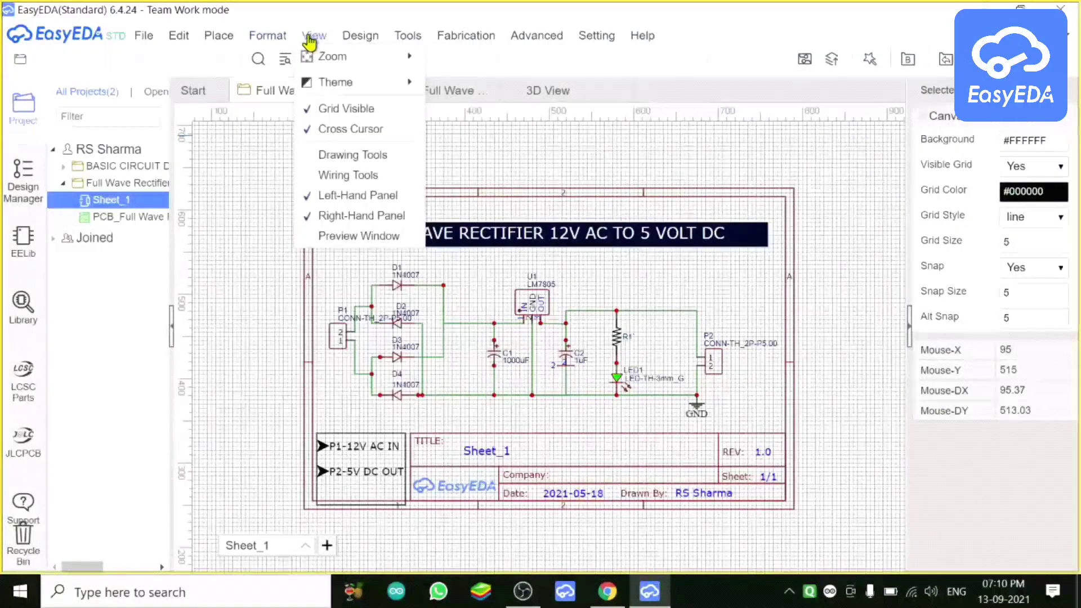
left_click(313, 163)
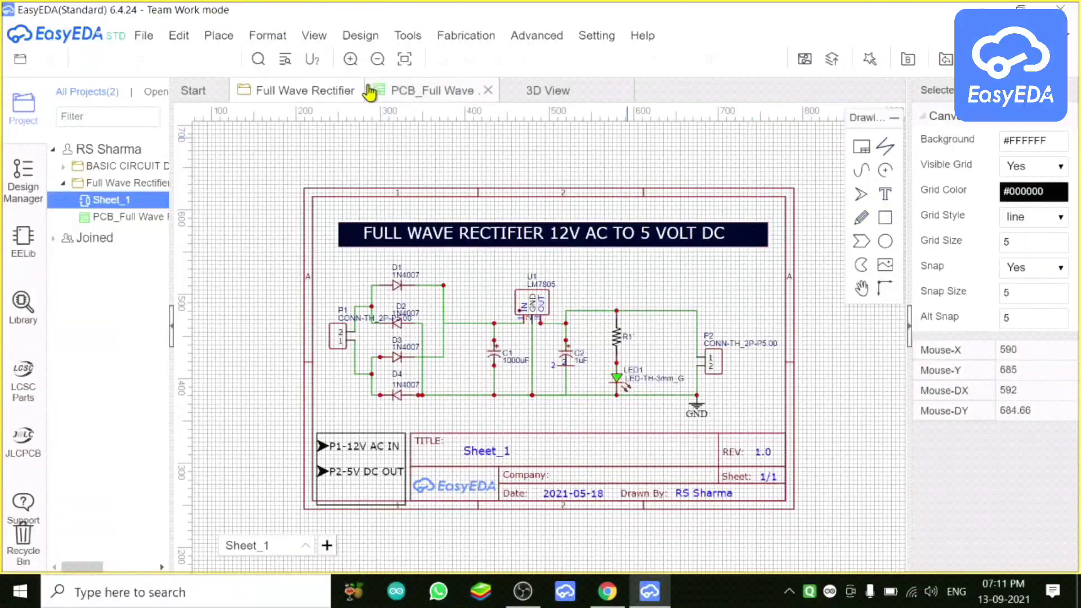
left_click(290, 39)
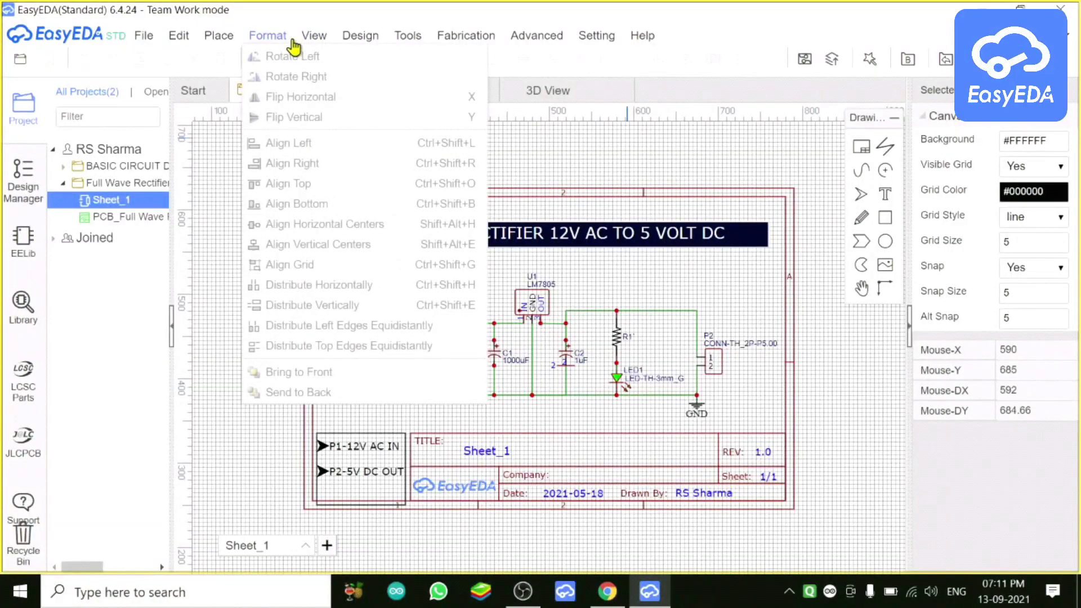
mouse_move(314, 44)
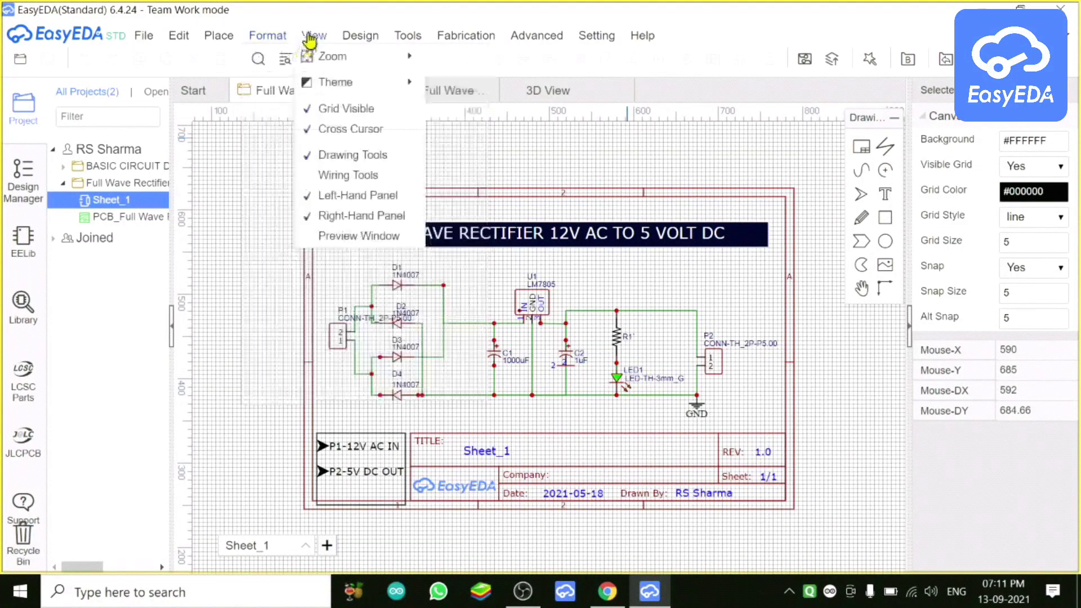
left_click(342, 175)
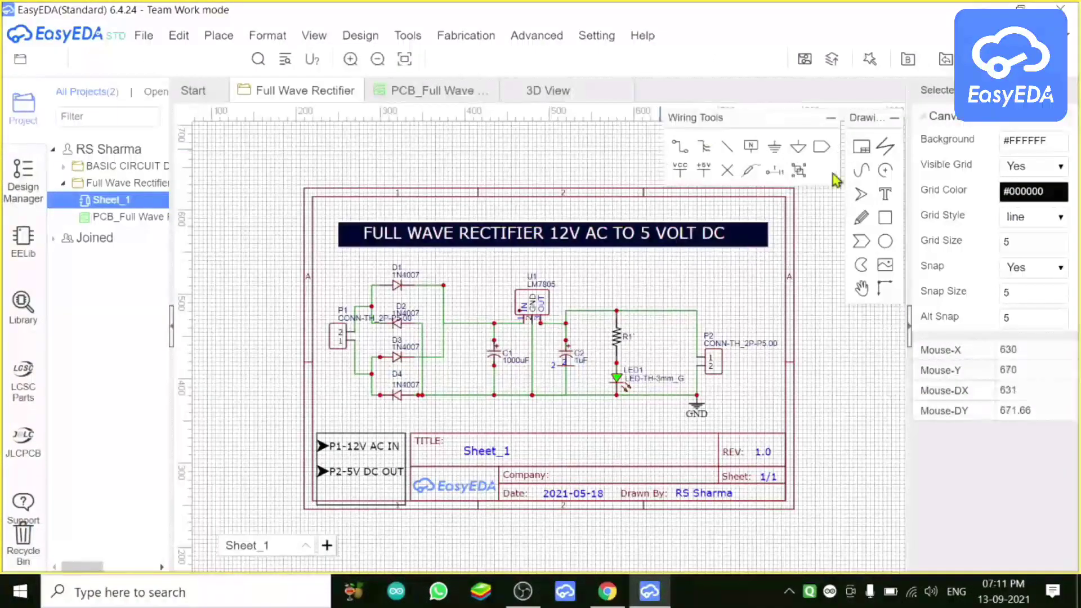
left_click(354, 36)
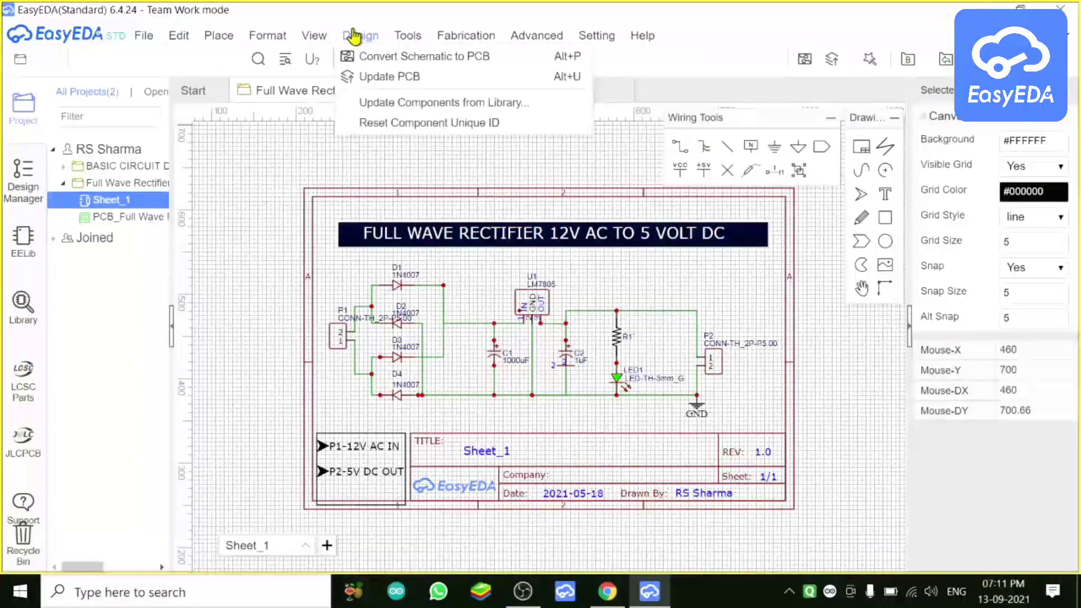
mouse_move(311, 49)
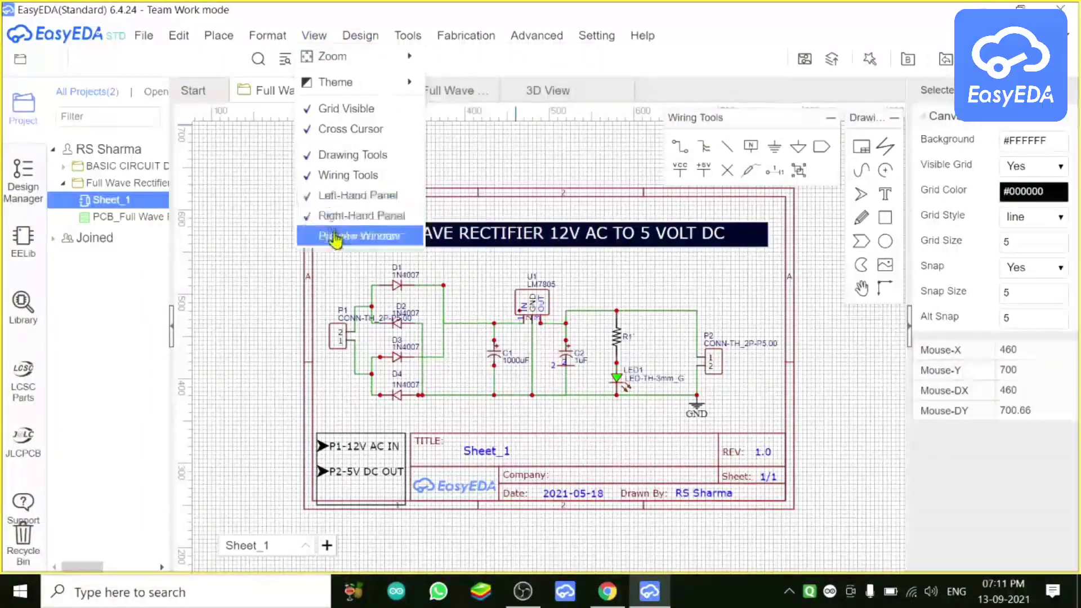
left_click(342, 129)
mouse_move(347, 42)
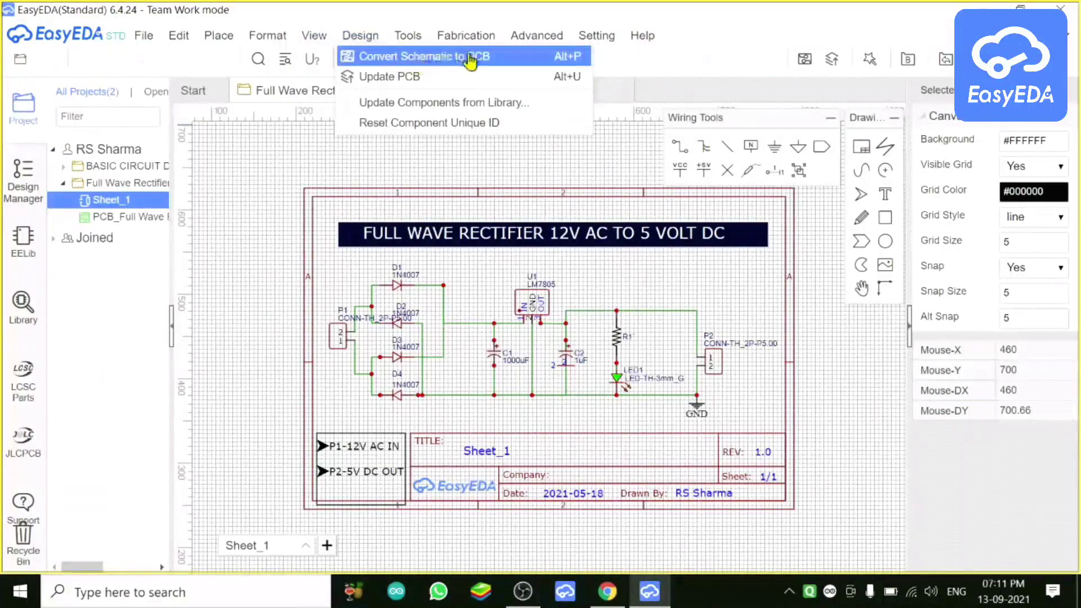
mouse_move(414, 41)
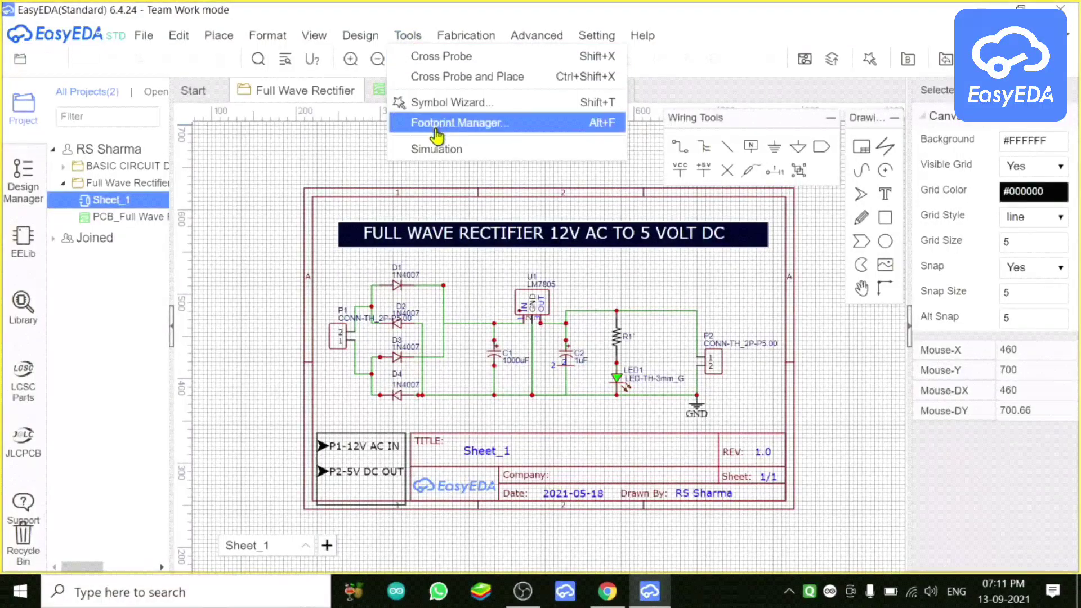
mouse_move(476, 35)
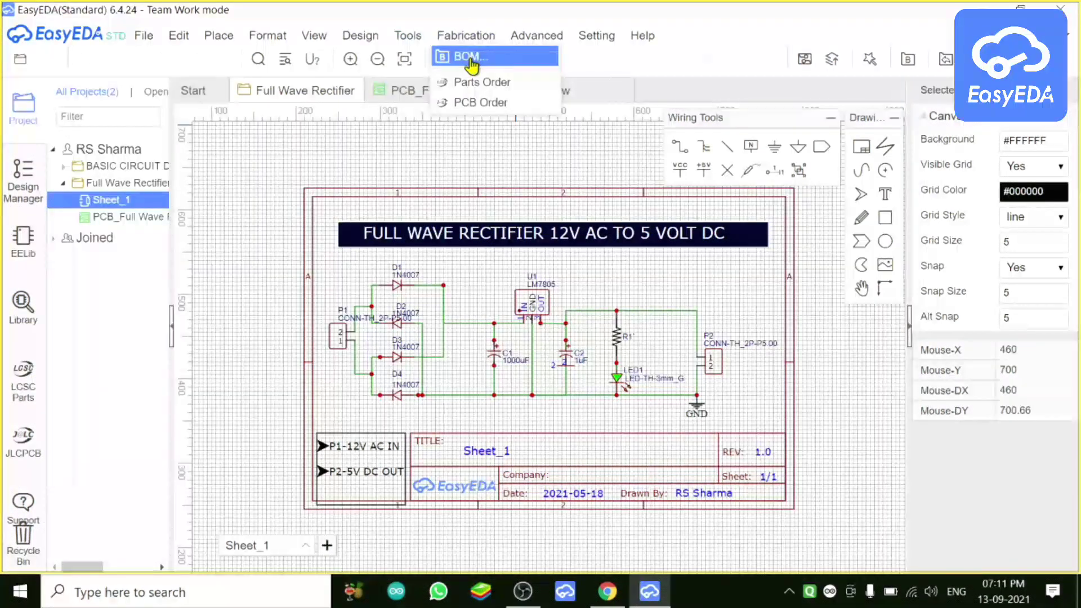
mouse_move(538, 39)
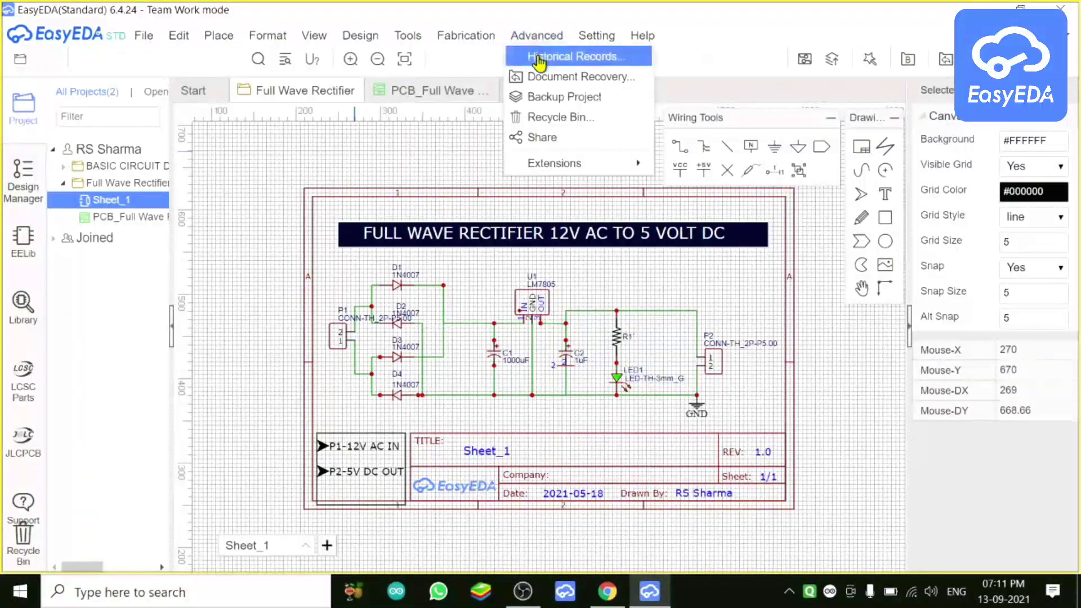
left_click(546, 162)
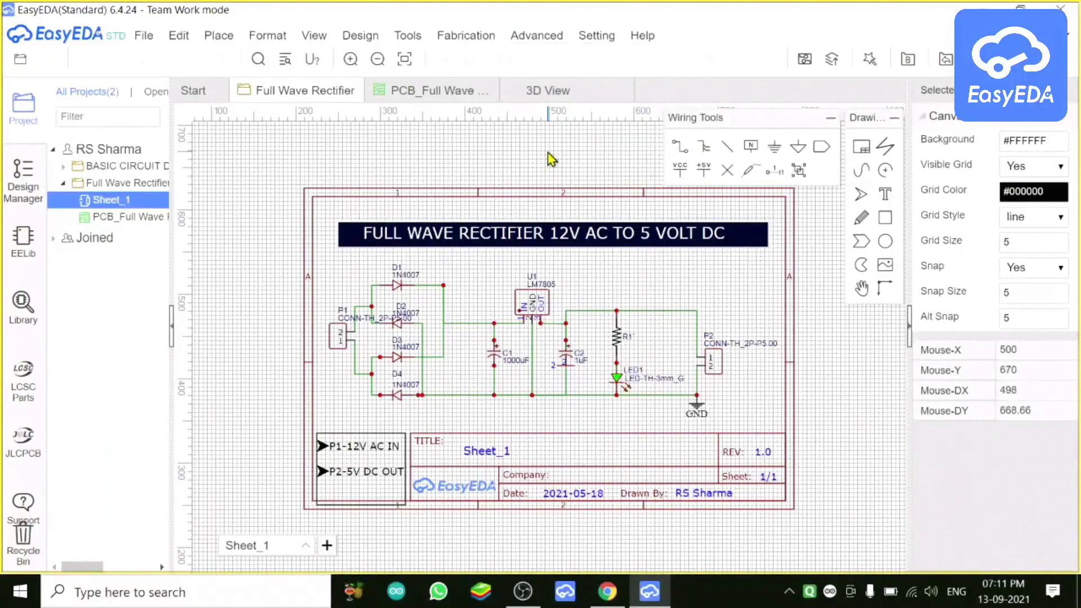
mouse_move(541, 37)
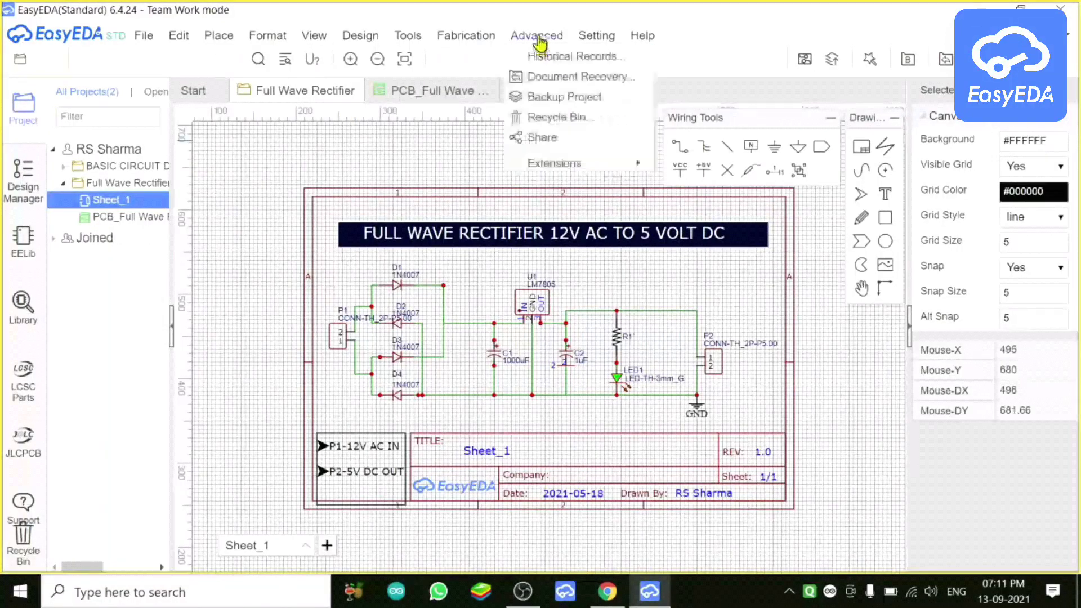
left_click(536, 138)
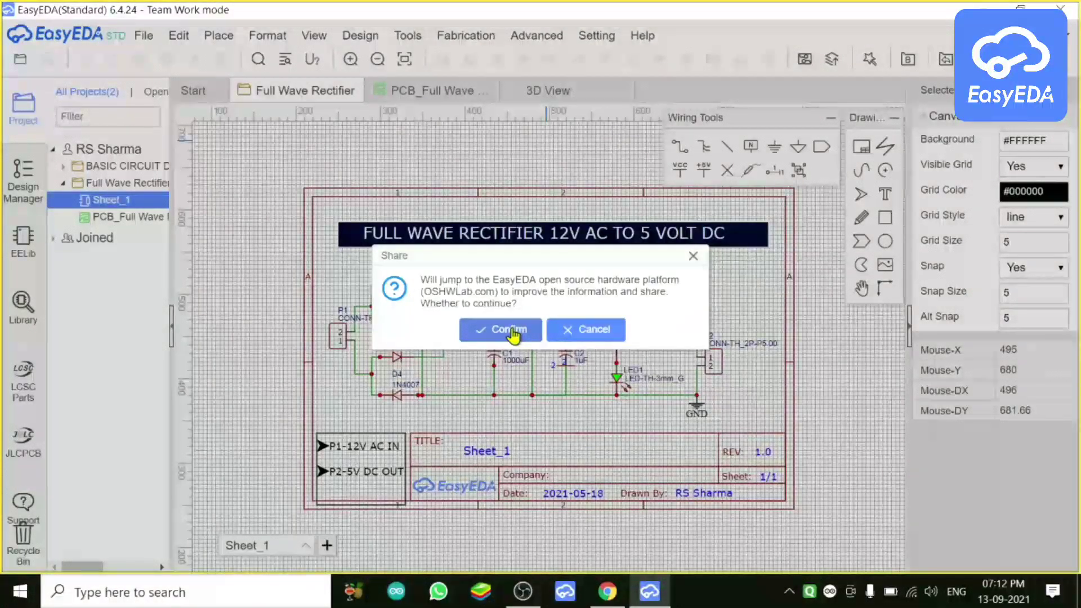
left_click(511, 331)
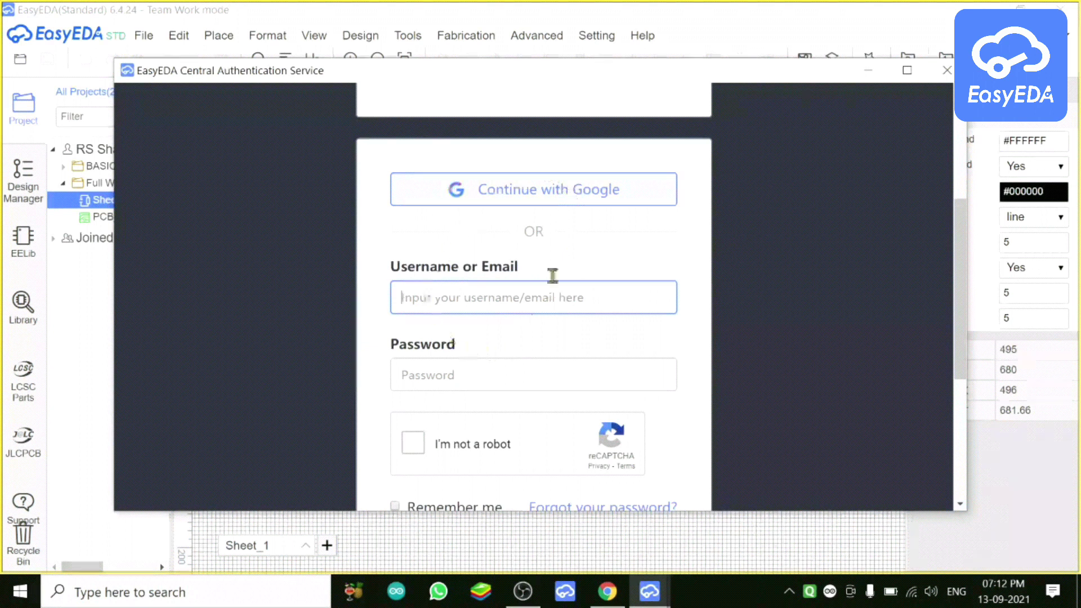
left_click(528, 204)
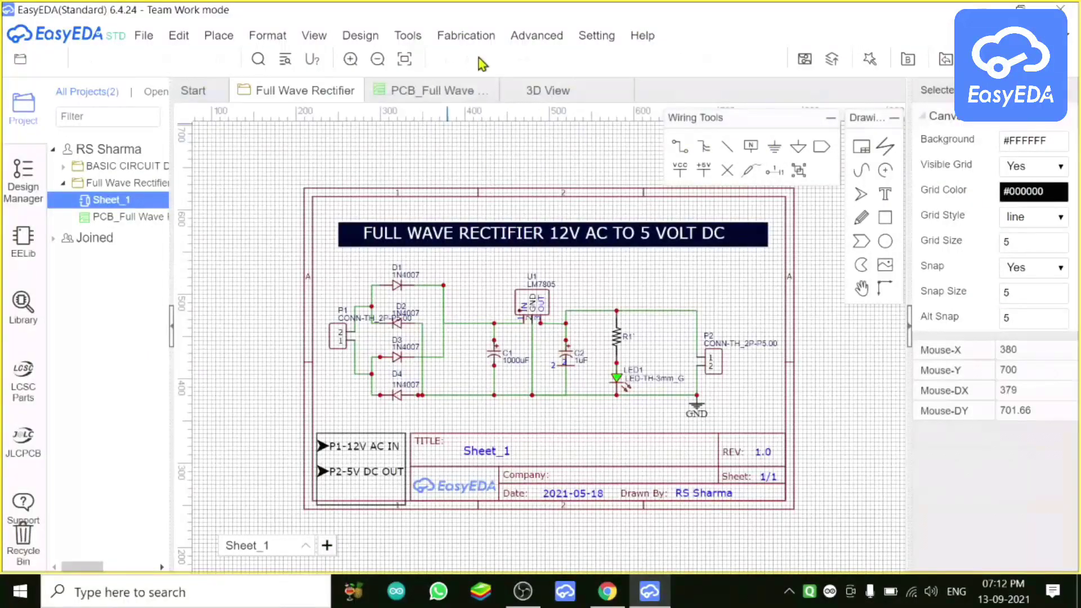
left_click(604, 40)
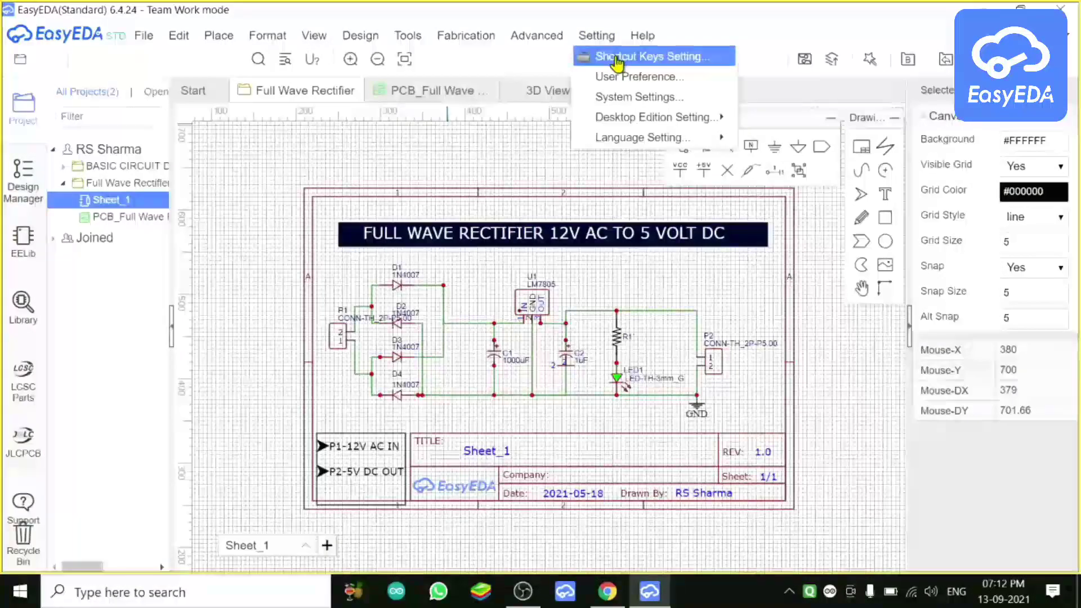
Step: Review the Shortcut Keys Setting list and cancel without changes
left_click(618, 59)
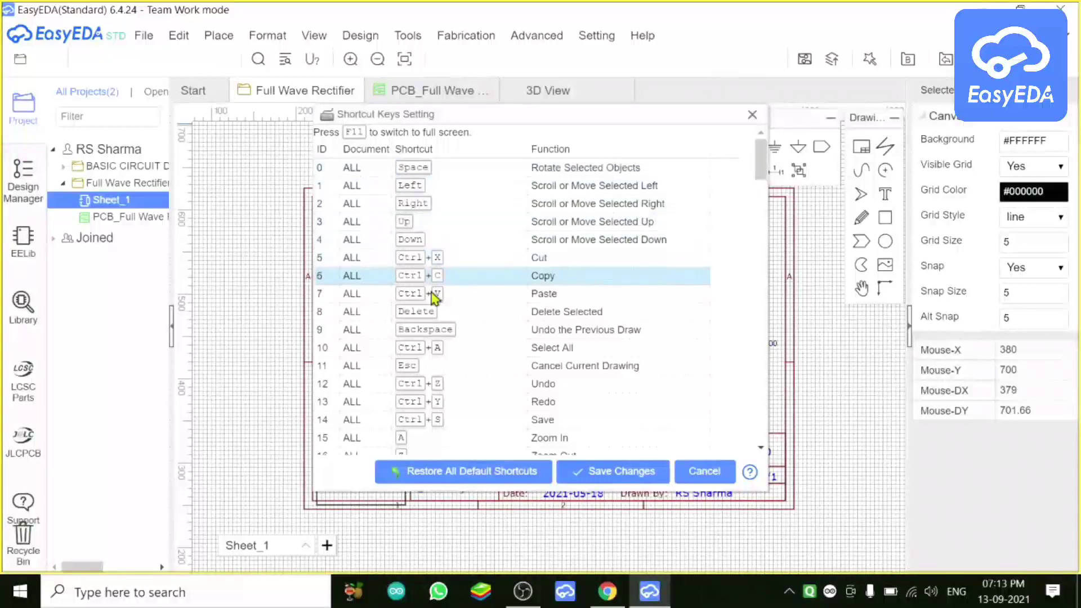
scroll(435, 439, "down", 9)
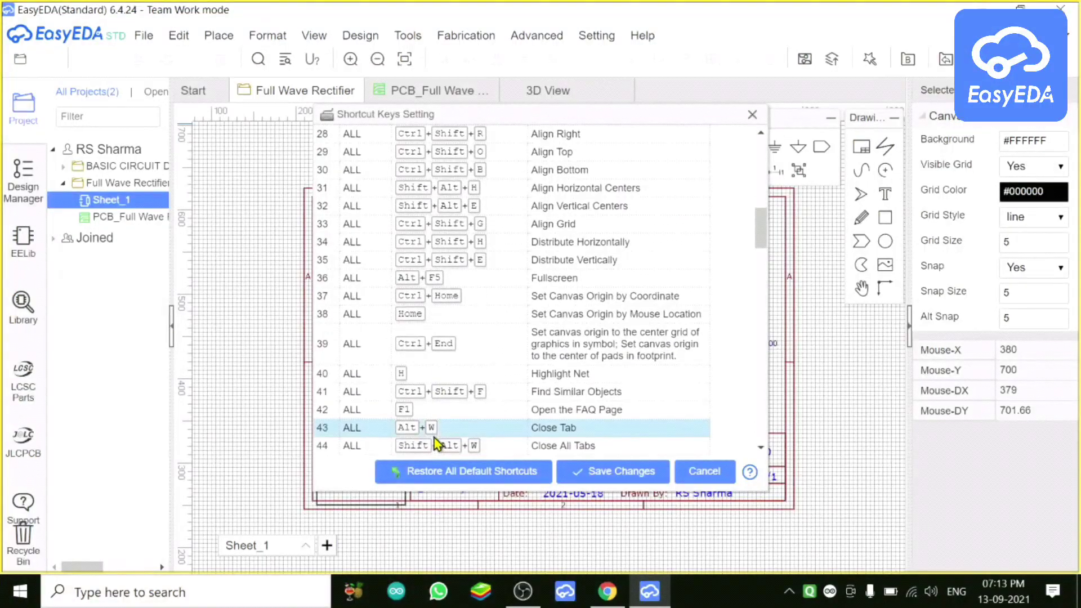
scroll(435, 443, "down", 7)
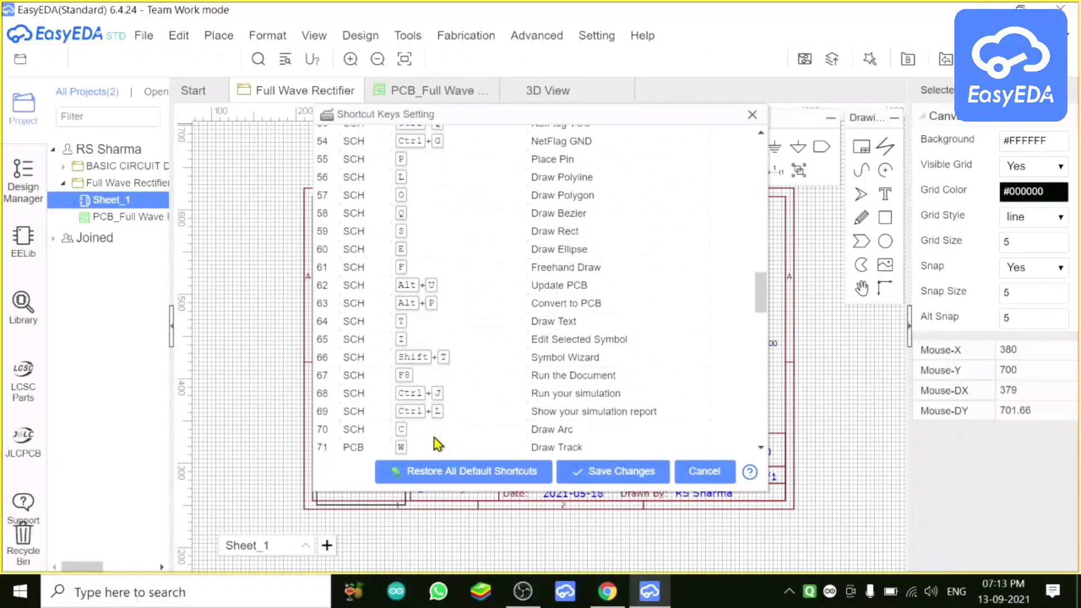
scroll(436, 445, "up", 15)
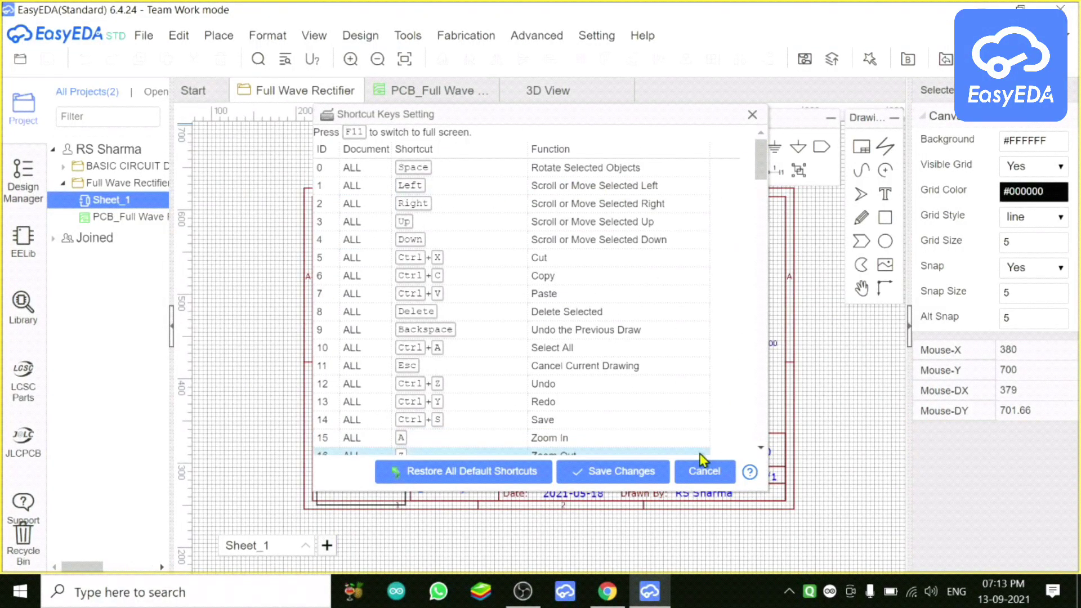
left_click(701, 477)
Step: Browse the Setting and Help menus
left_click(597, 36)
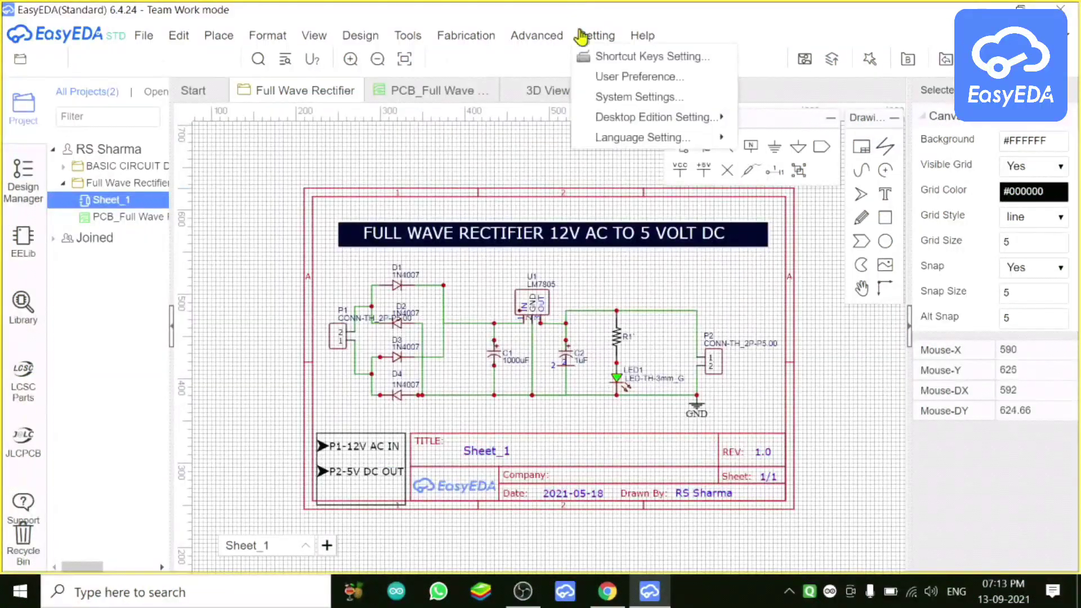
mouse_move(628, 121)
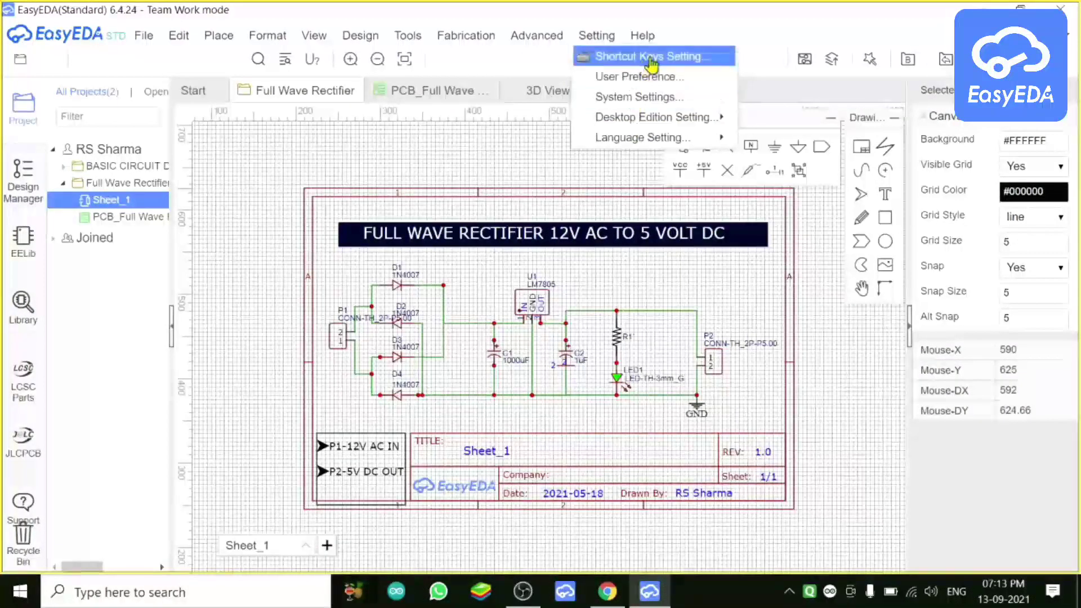
mouse_move(641, 35)
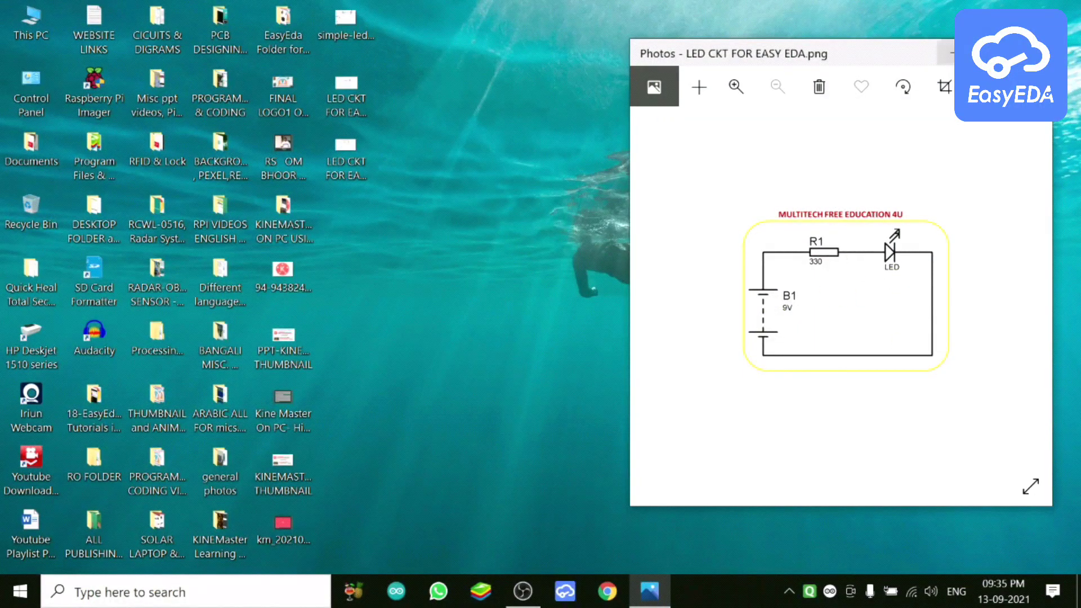
Step: Minimize the LED circuit picture and relaunch the EasyEDA desktop client from the taskbar
left_click(952, 55)
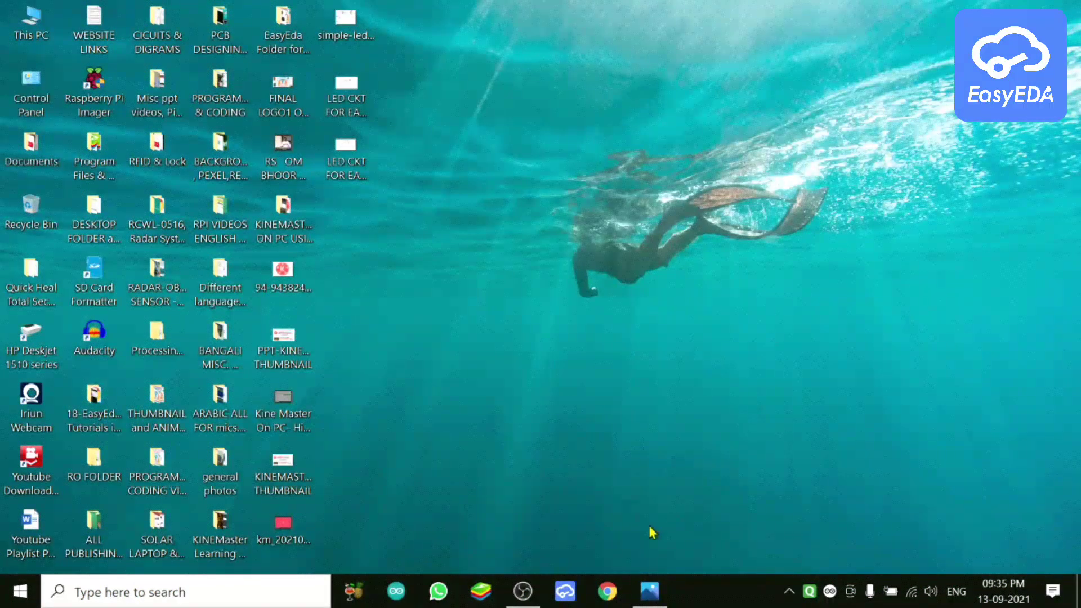
left_click(566, 591)
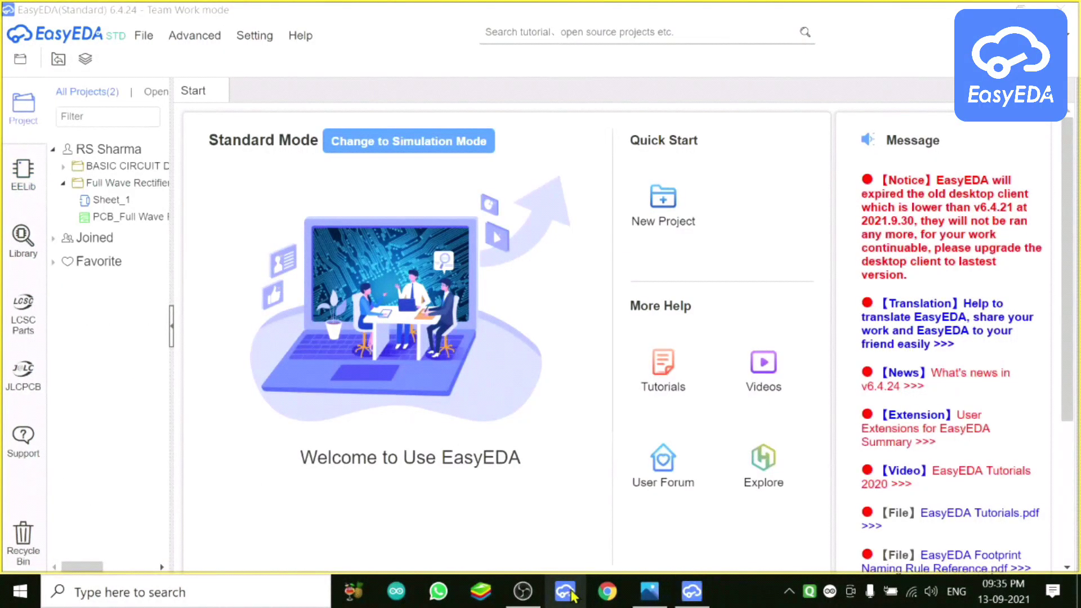
Step: Bring EasyEDA forward and show the EELib component library, scrolling through its parts
left_click(699, 598)
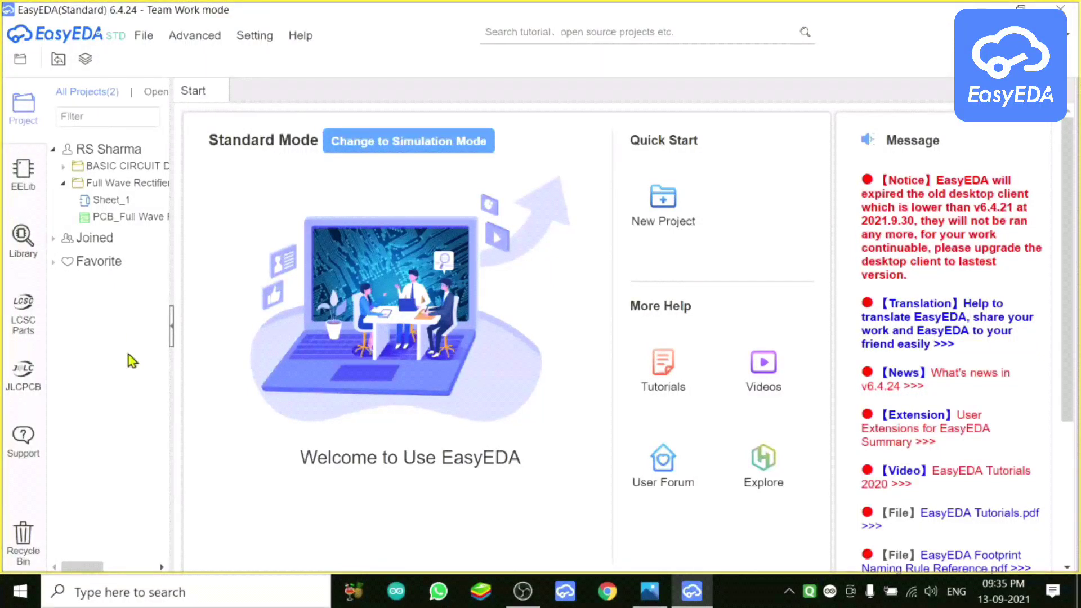
left_click(32, 187)
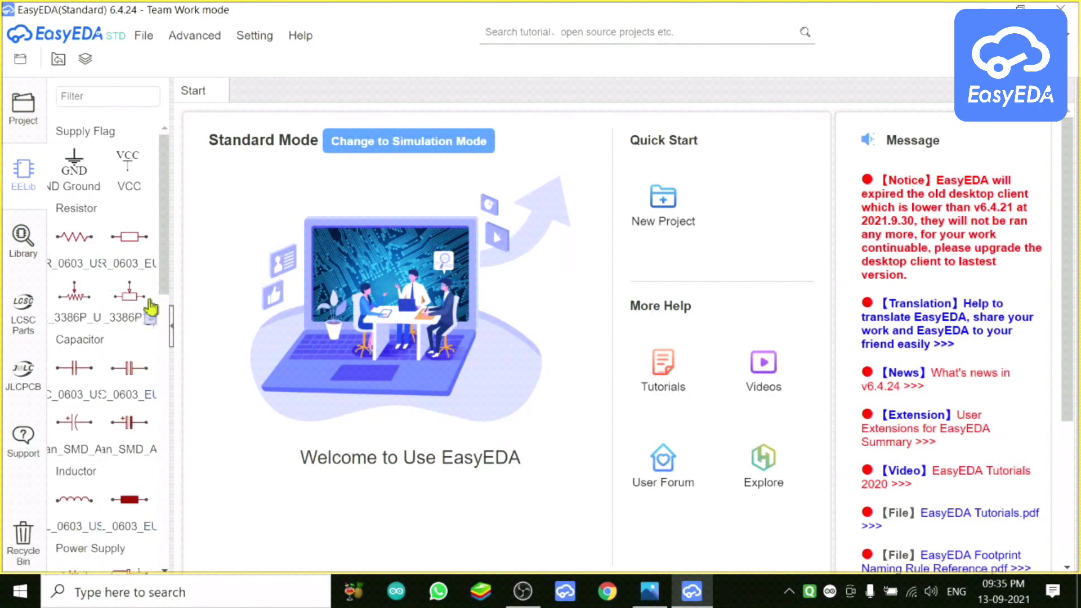
left_click_drag(164, 255, 163, 525)
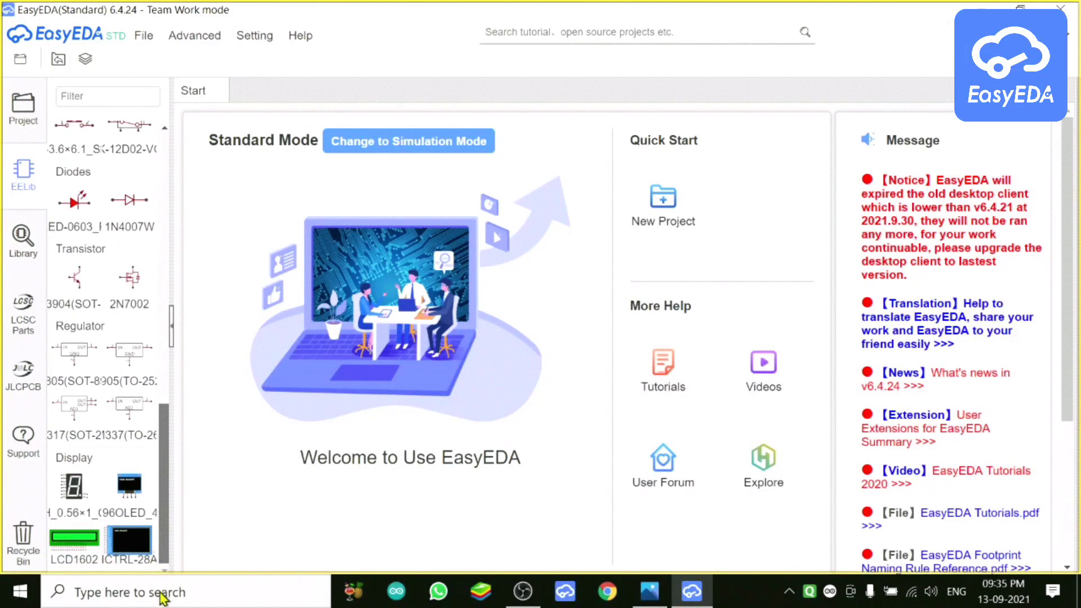
left_click_drag(163, 596, 184, 329)
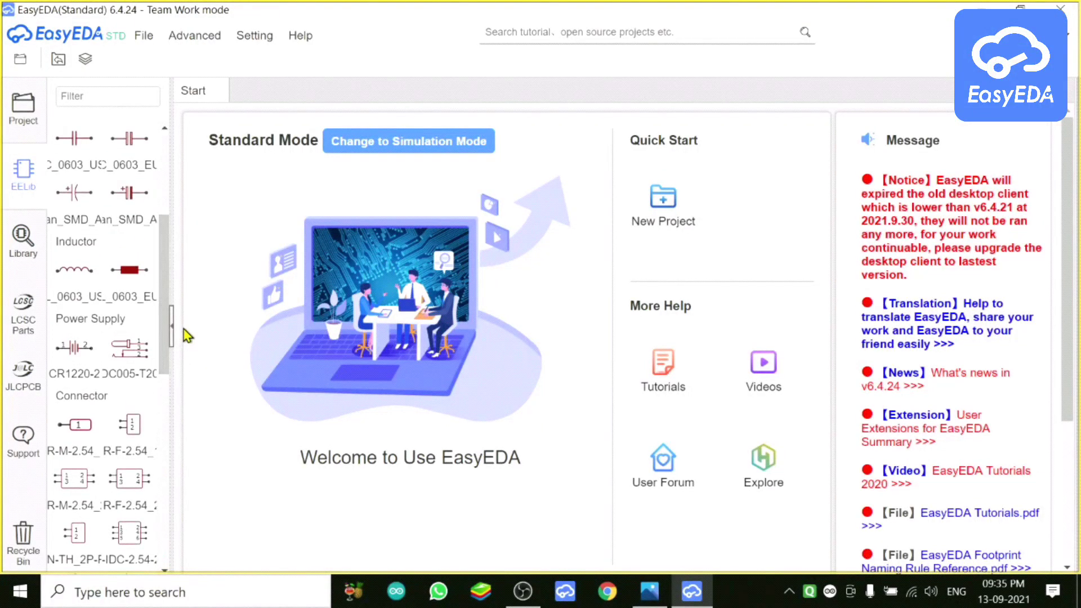
Step: Set the battery part to the CR1220-2 variant, then open and close the Library search
left_click(75, 372)
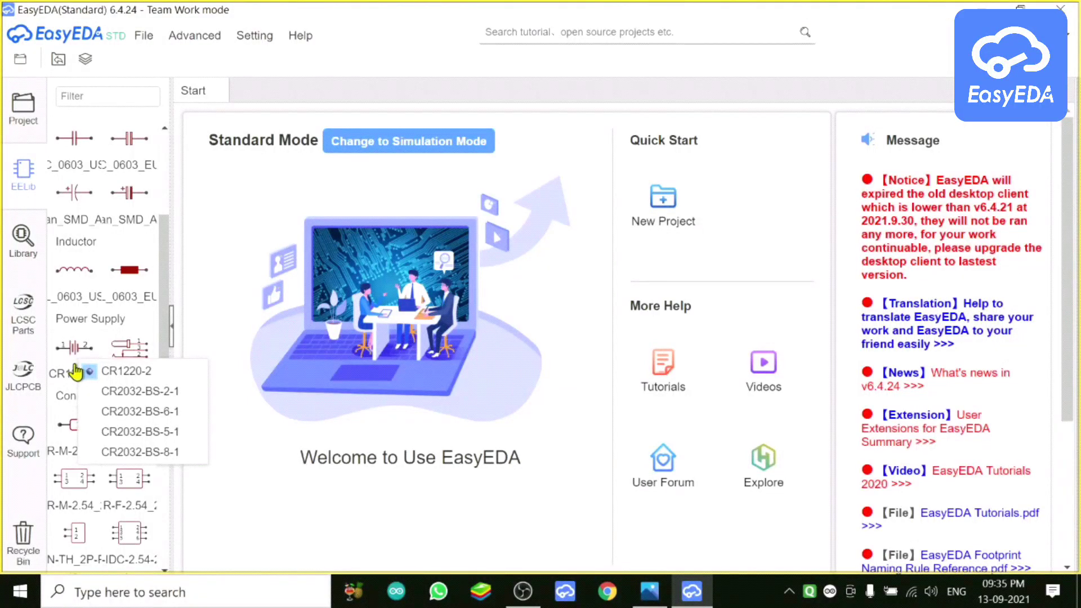
left_click(145, 376)
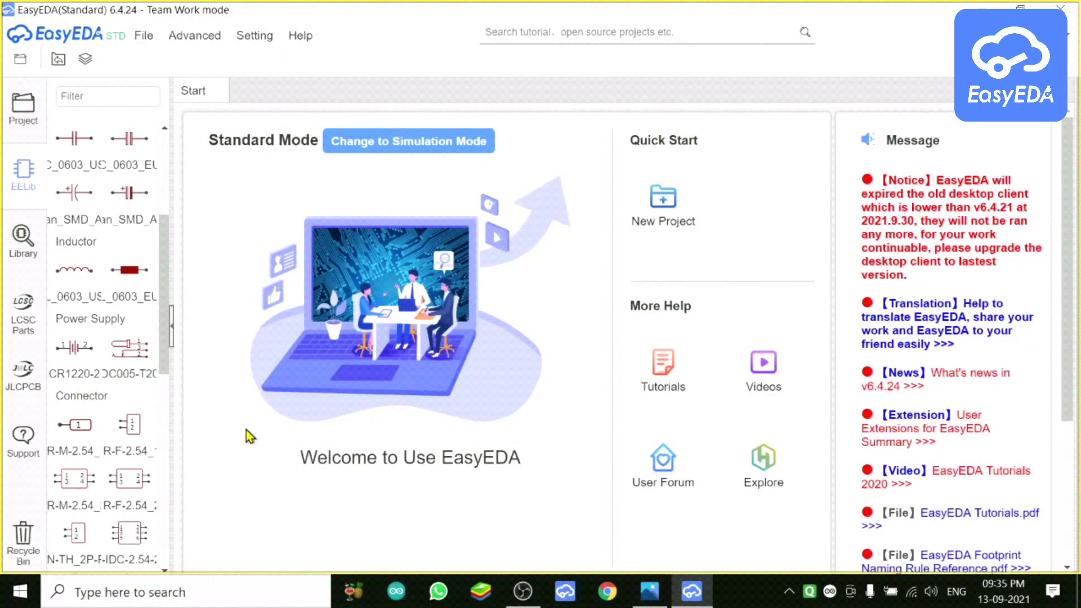
left_click(22, 256)
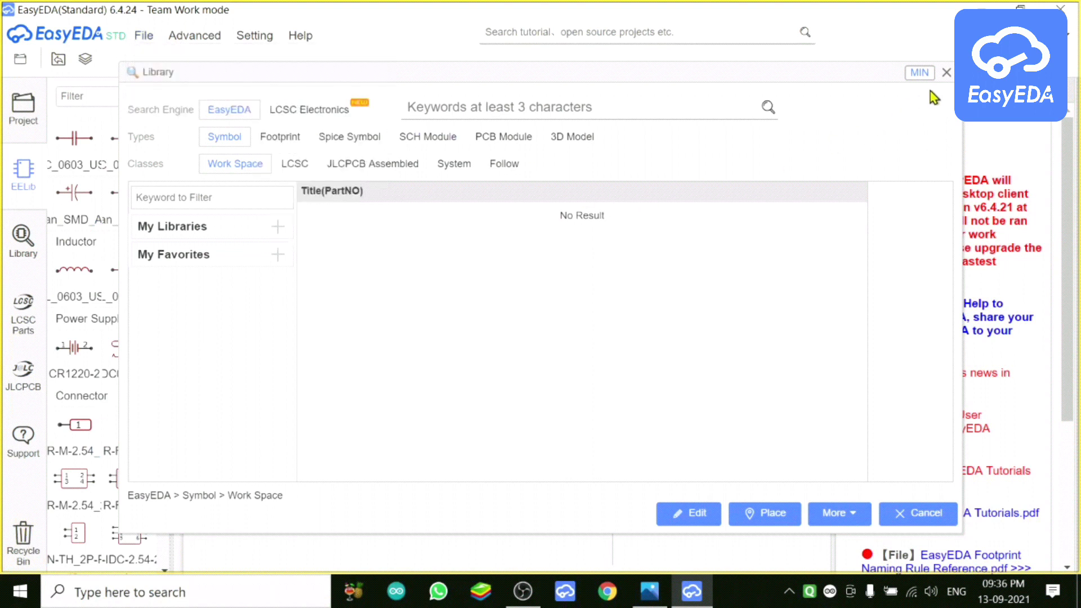
left_click(946, 73)
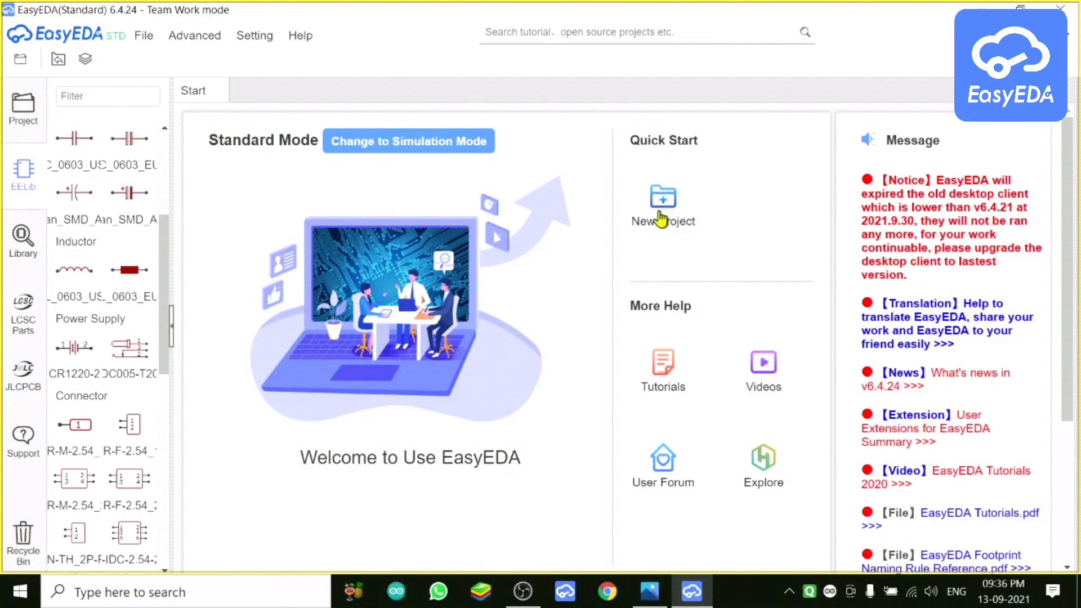
Step: Create a new project titled LED1, dismissing the path-length warning, and save it
left_click(139, 38)
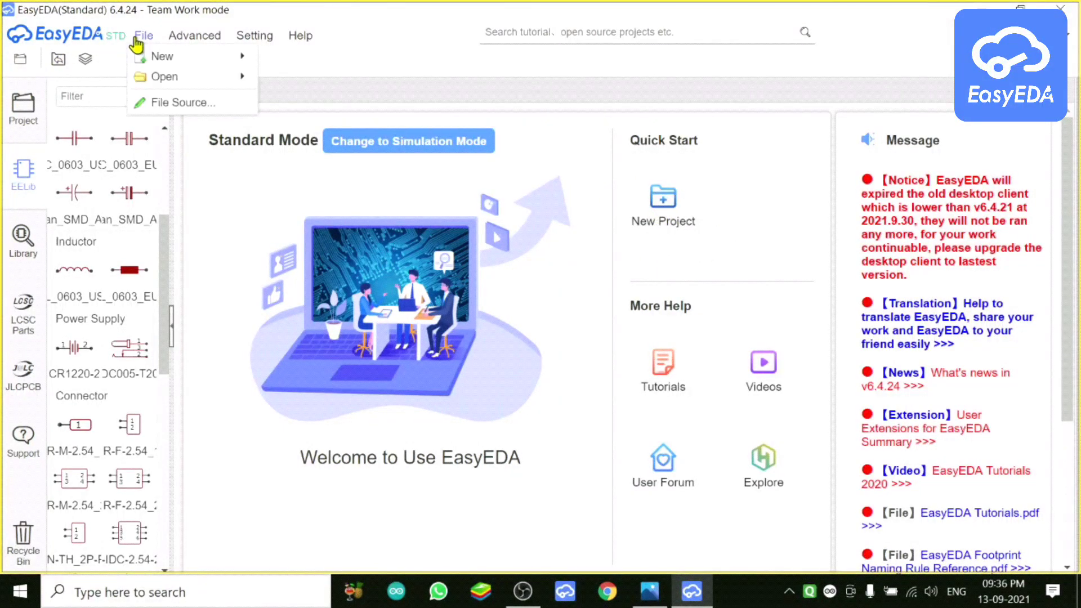
mouse_move(143, 57)
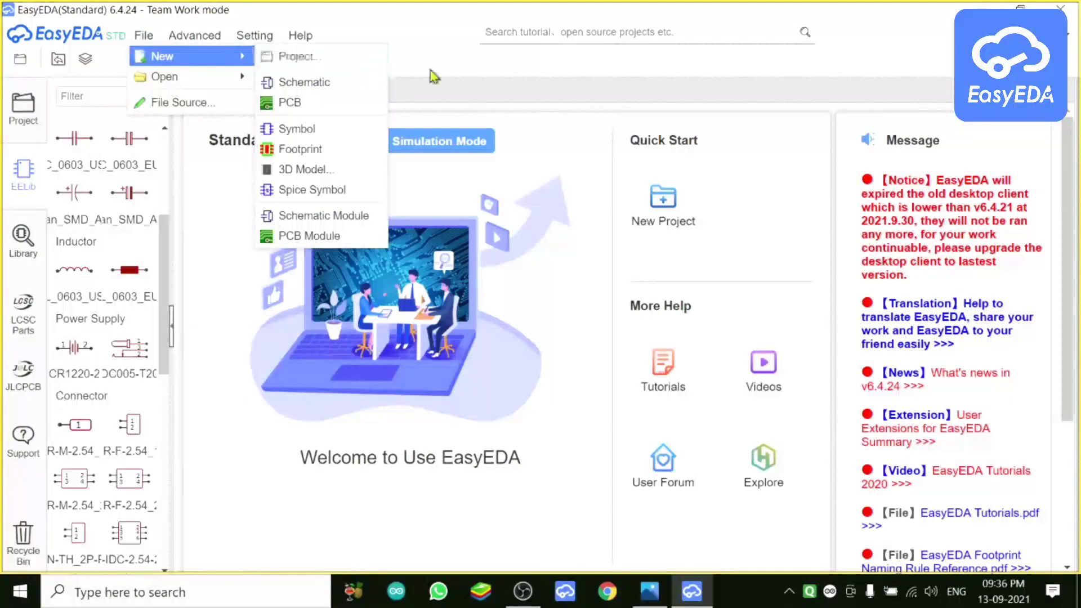
left_click(659, 209)
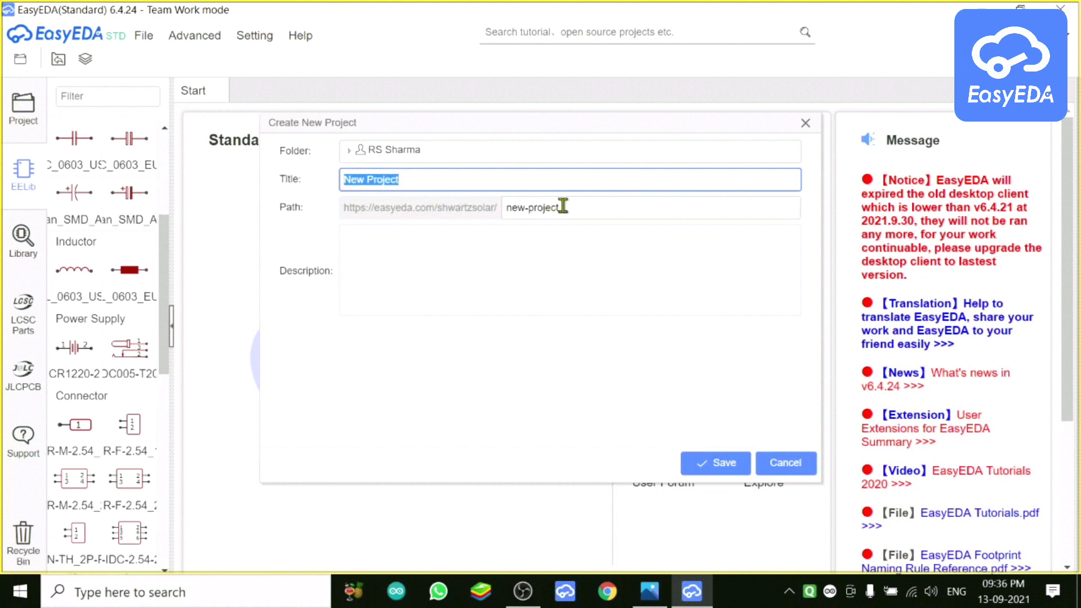
left_click(413, 178)
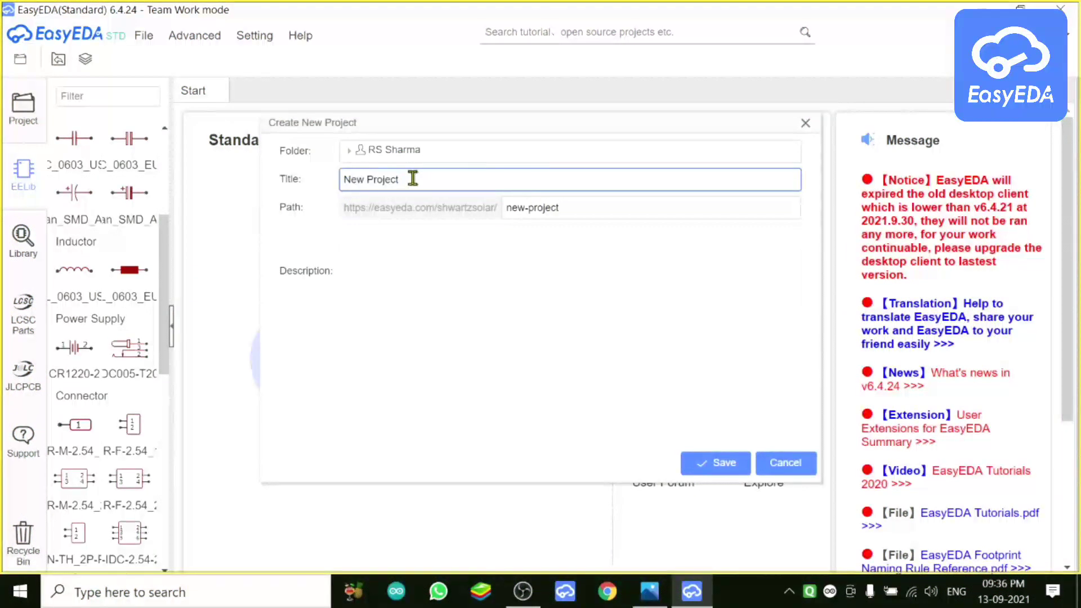
key("BackSpace")
key("BackSpace")
key("BackSpace")
key("BackSpace")
key("BackSpace")
key("BackSpace")
key("BackSpace")
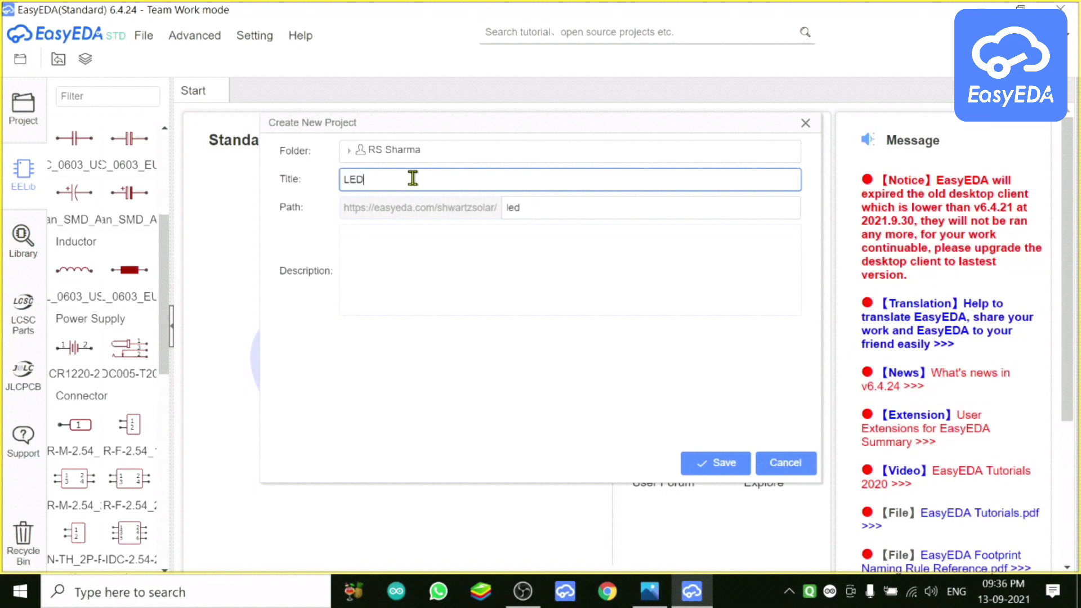
left_click(722, 466)
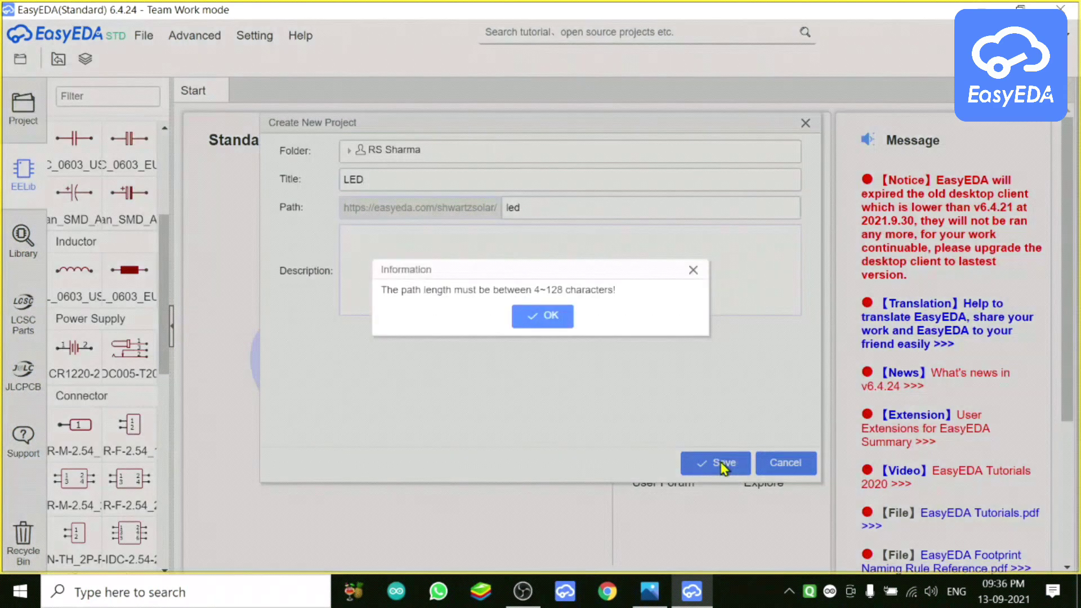
left_click(542, 327)
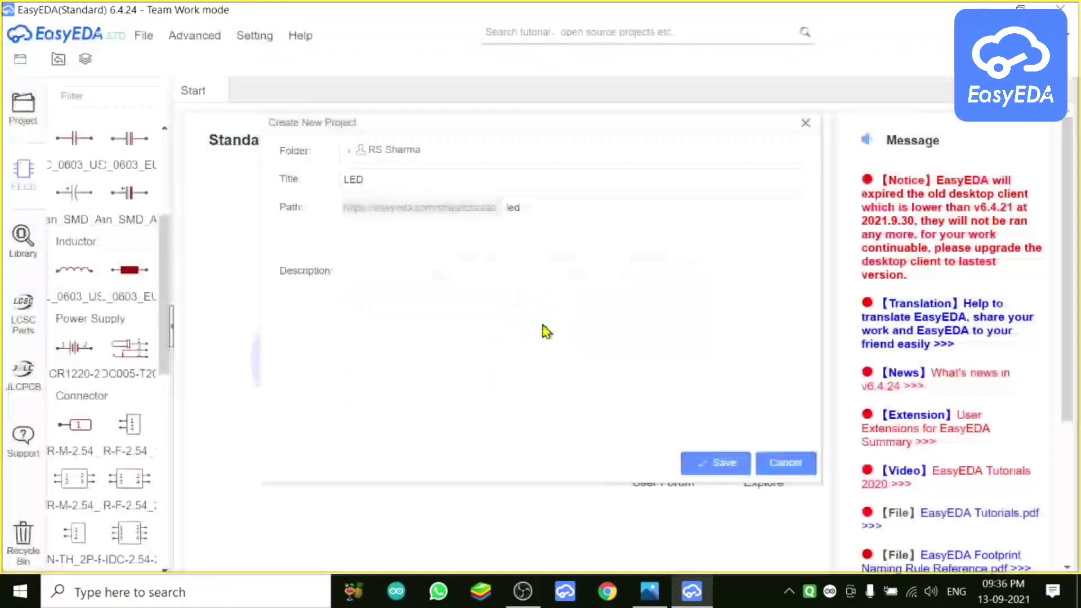
double_click(370, 181)
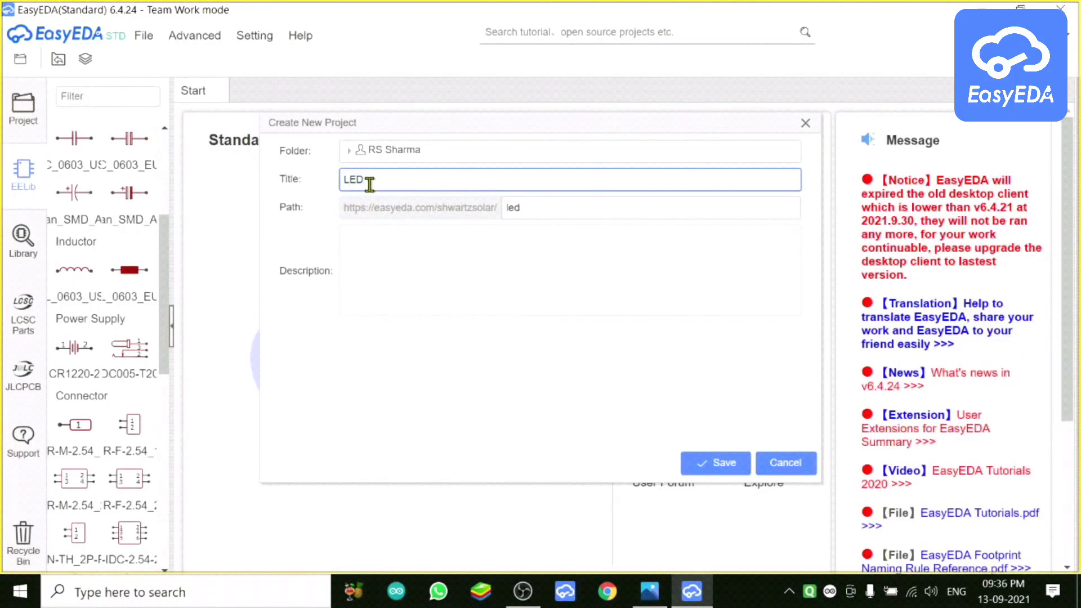
type("1")
left_click(710, 471)
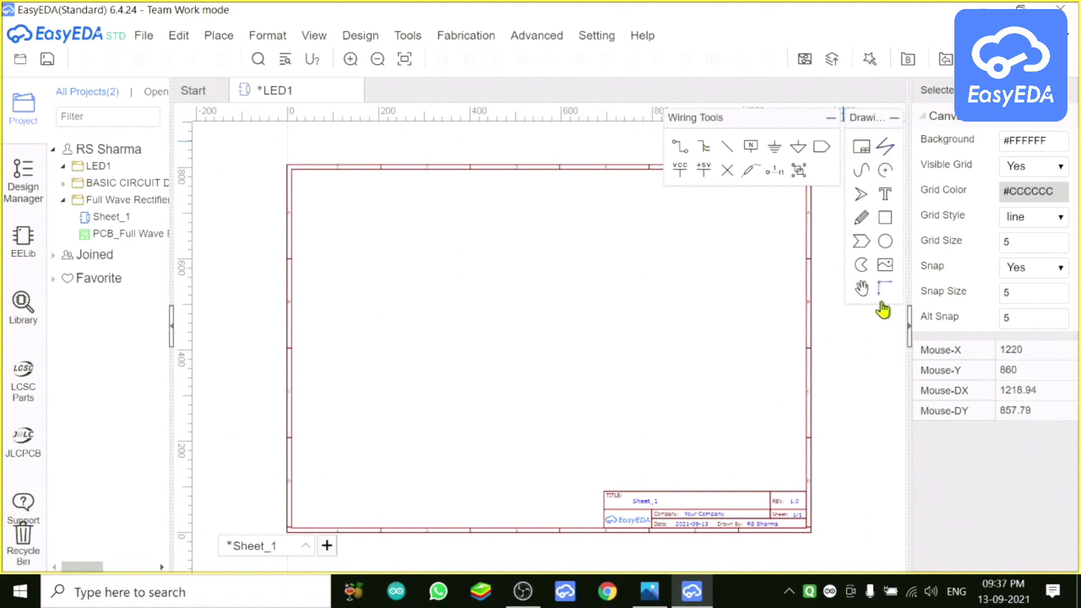
Step: Browse the Place and File menus, select LED1, and open LED CKT FOR EASY EDA.png in Photos
left_click(218, 35)
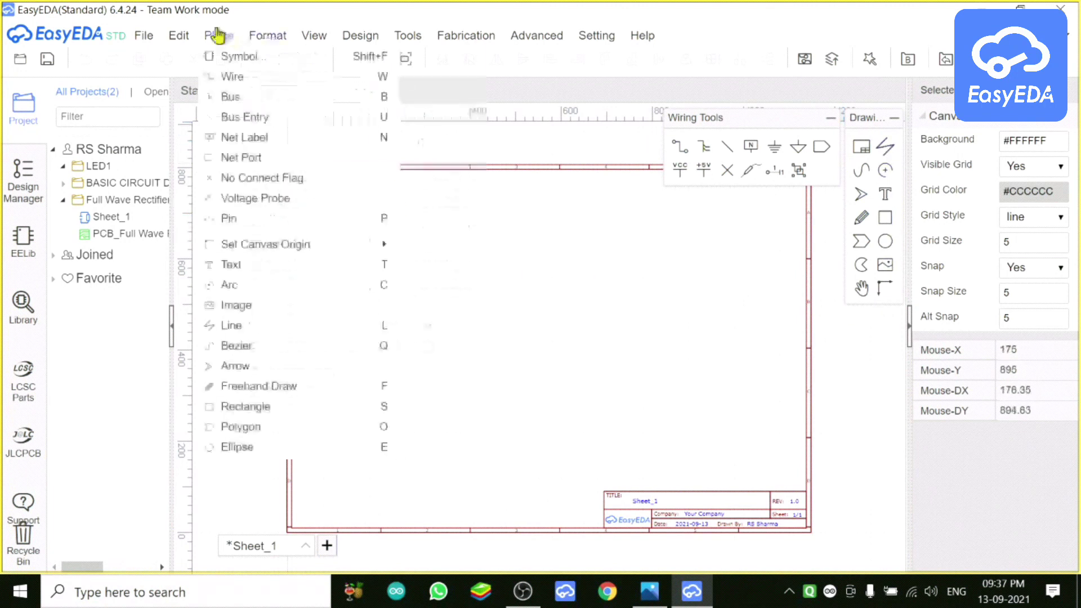
left_click(135, 36)
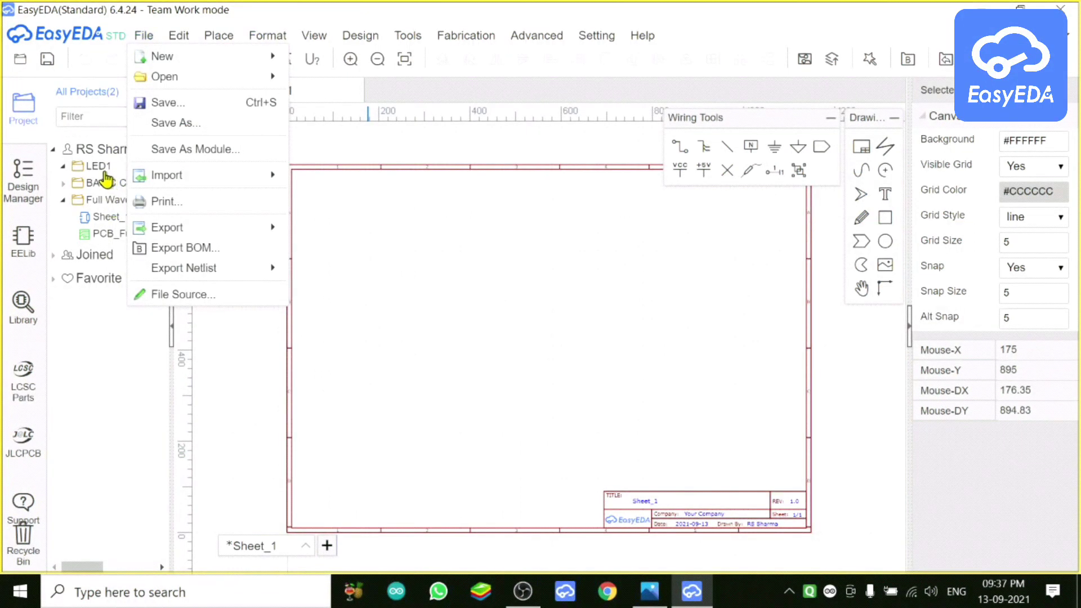
left_click(105, 171)
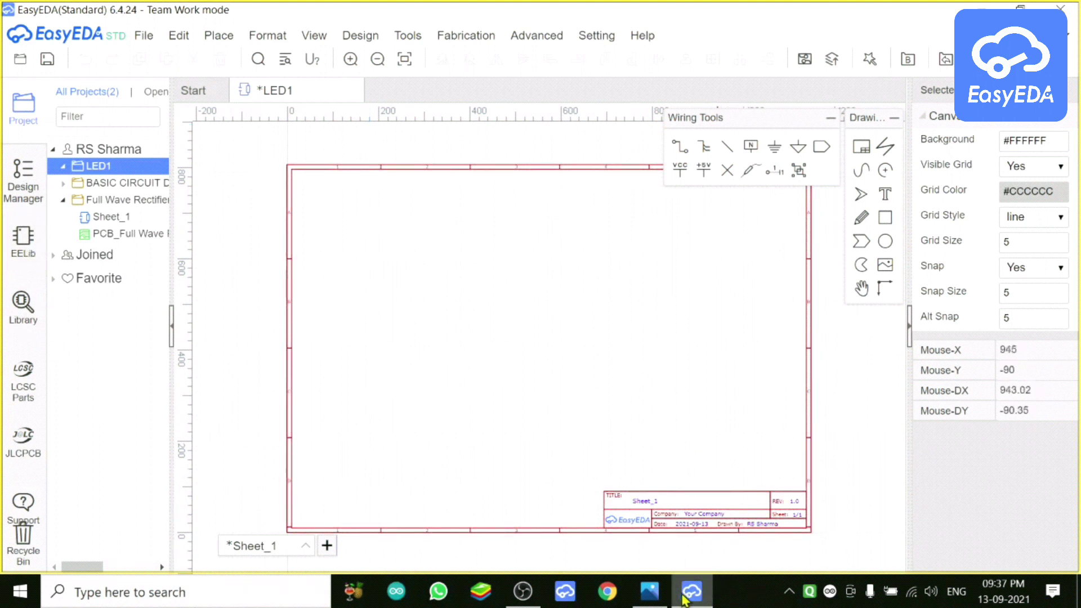
left_click(653, 593)
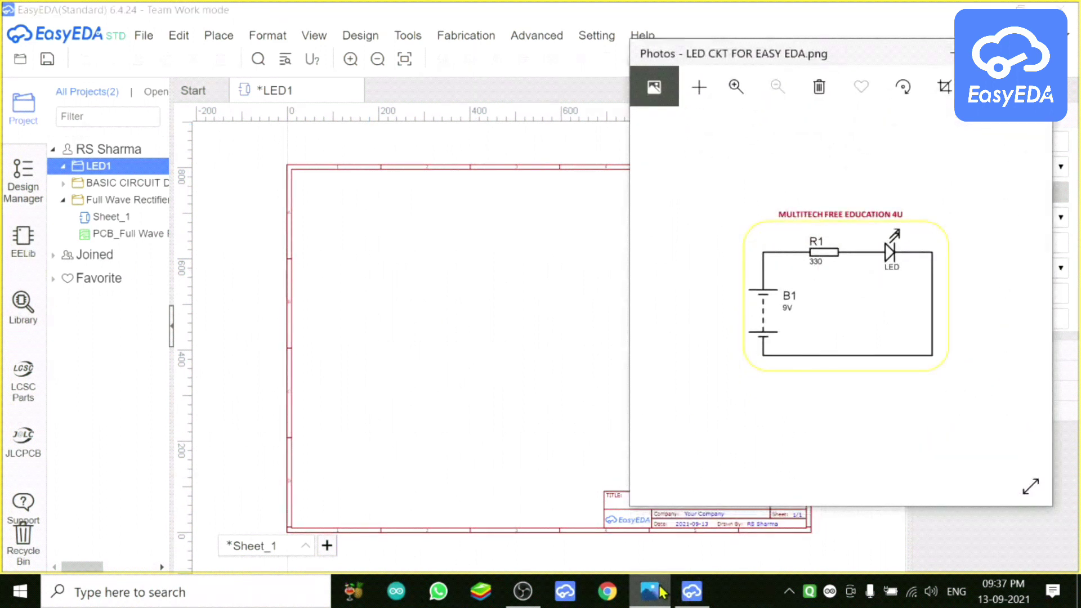